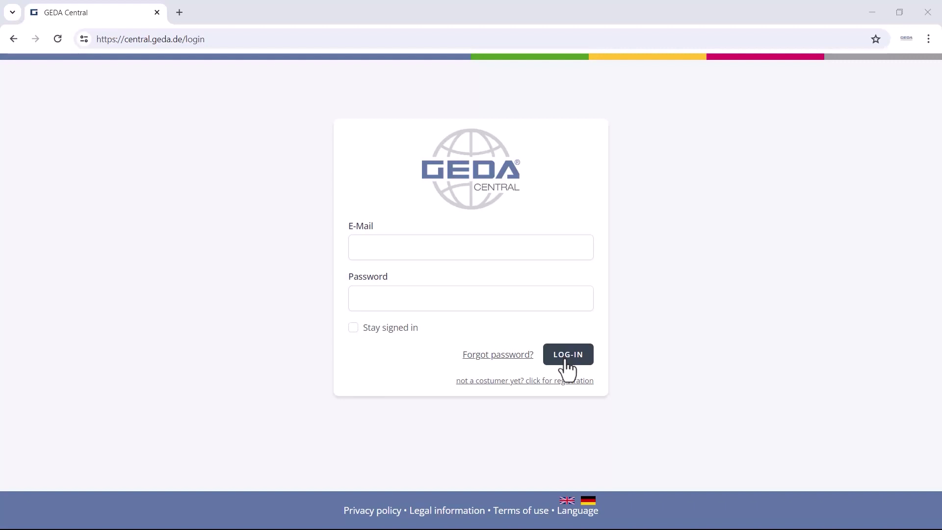
Open the registration page and examine the registration form for companies that are already GEDA customers.
{"action": "left_click", "coordinate": [502, 382]}
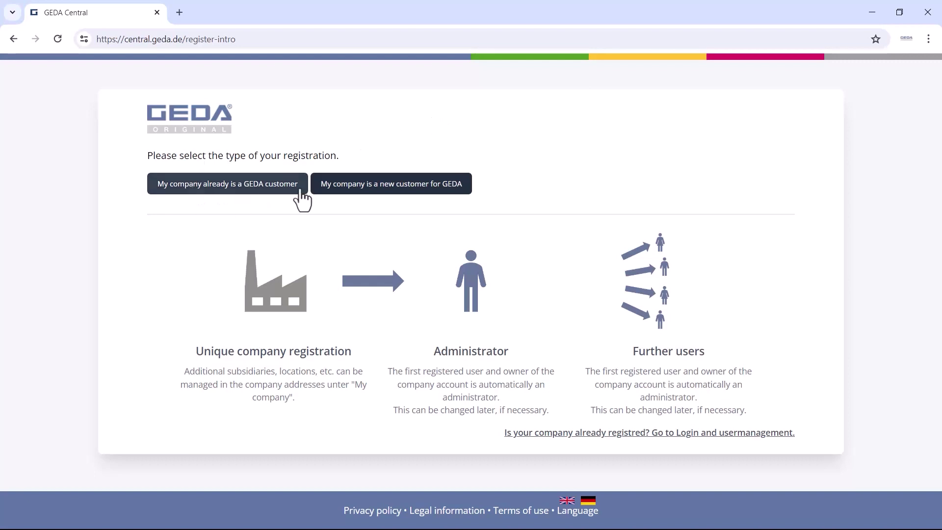
{"action": "left_click", "coordinate": [189, 196]}
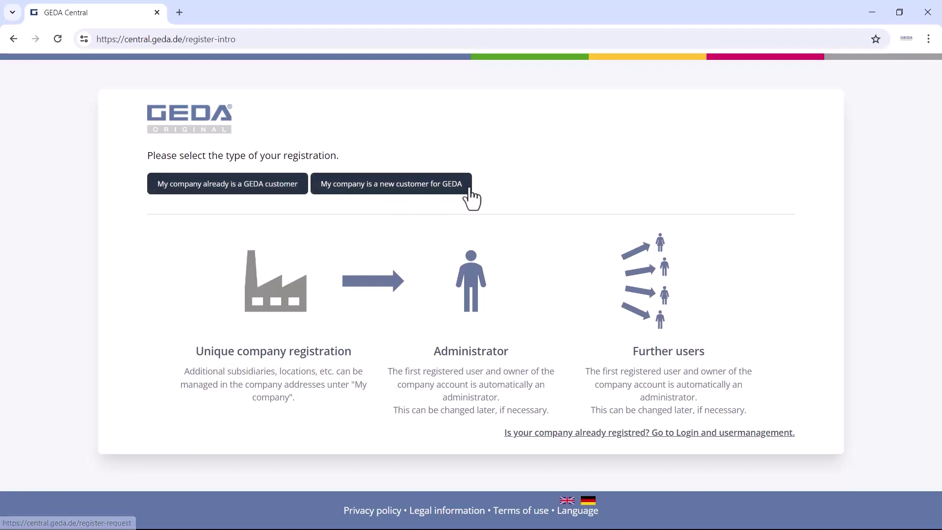
{"action": "left_click", "coordinate": [420, 191]}
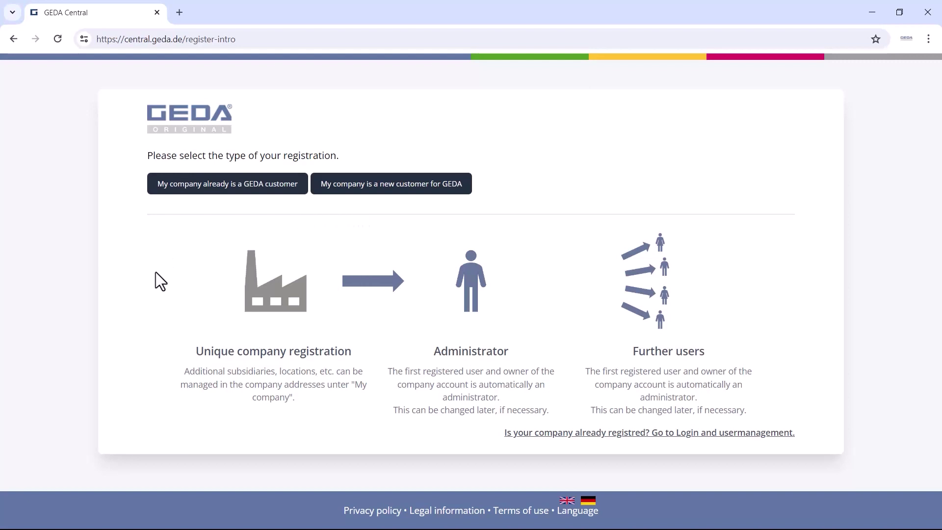
{"action": "left_click", "coordinate": [180, 194]}
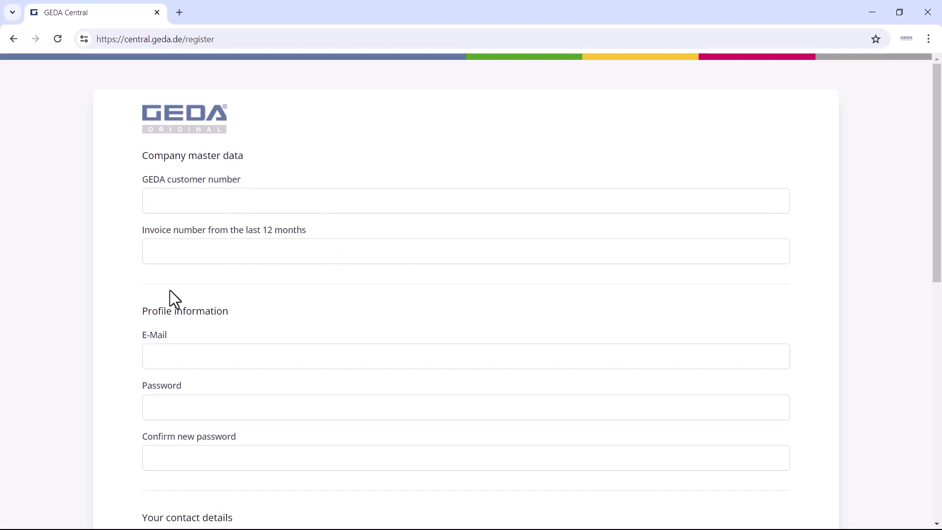
{"action": "scroll", "coordinate": [170, 298], "scroll_direction": "down", "scroll_amount": 7}
{"action": "scroll", "coordinate": [172, 199], "scroll_direction": "up", "scroll_amount": 3}
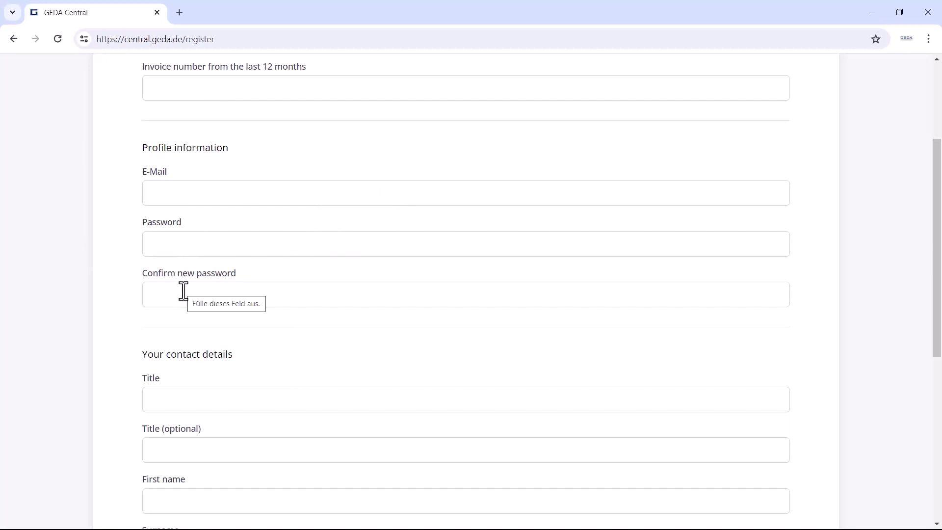
{"action": "scroll", "coordinate": [184, 293], "scroll_direction": "down", "scroll_amount": 3}
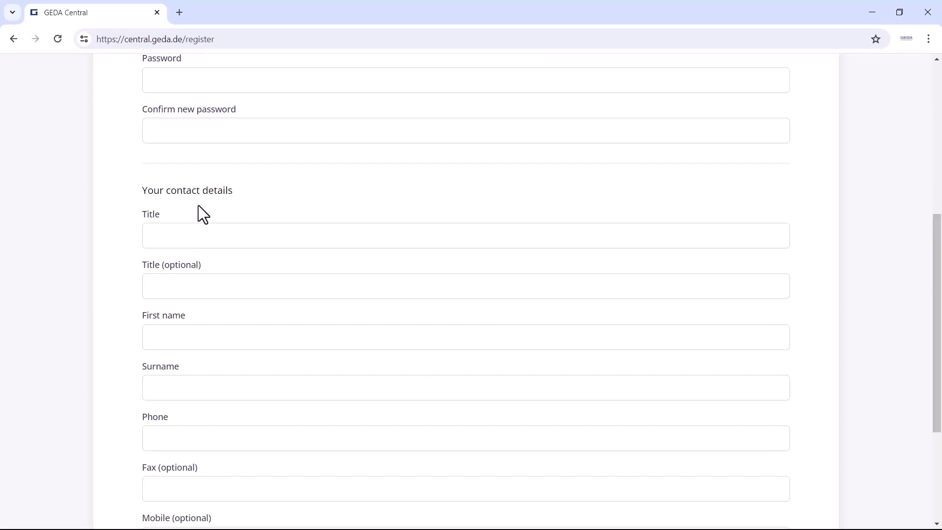
{"action": "scroll", "coordinate": [204, 215], "scroll_direction": "down", "scroll_amount": 3}
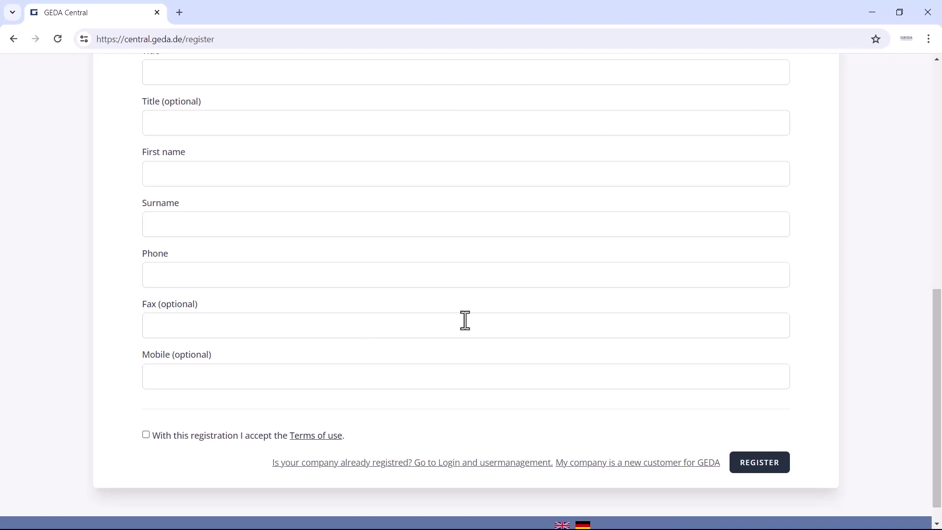
{"action": "scroll", "coordinate": [640, 351], "scroll_direction": "up", "scroll_amount": 10}
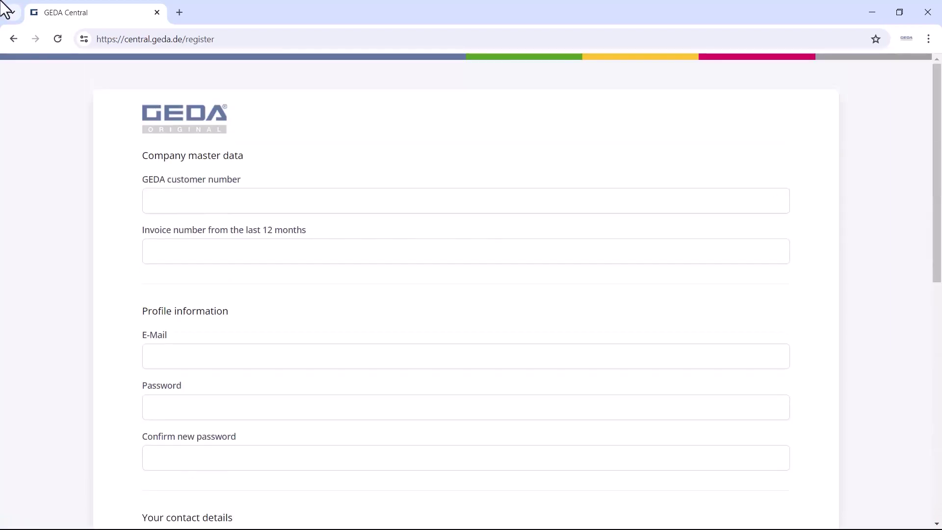
Return to the registration type choice and review the registration request form for new GEDA customers.
{"action": "left_click", "coordinate": [13, 40]}
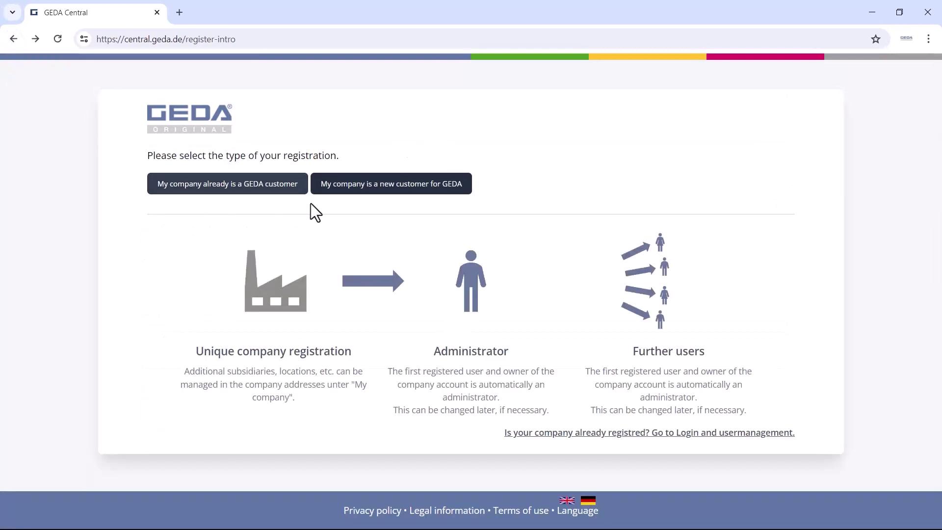
{"action": "left_click", "coordinate": [446, 189]}
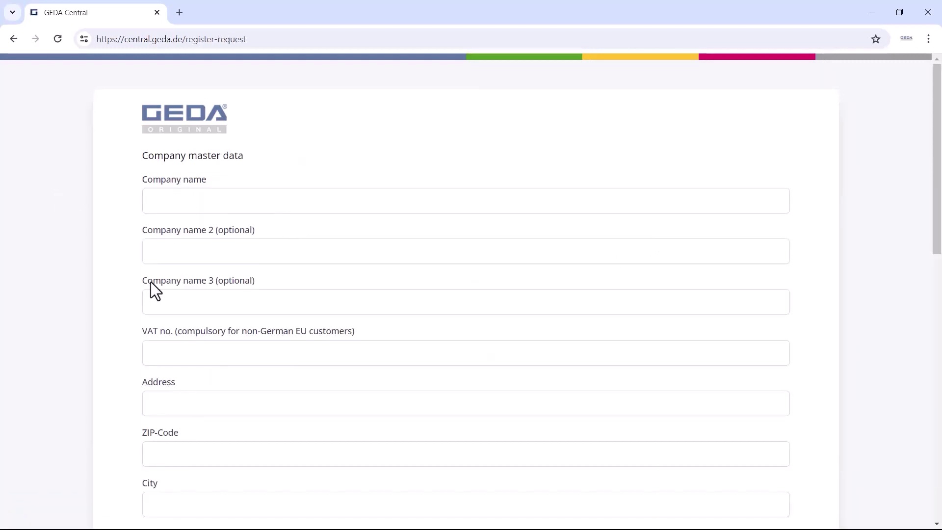
{"action": "scroll", "coordinate": [203, 276], "scroll_direction": "down", "scroll_amount": 10}
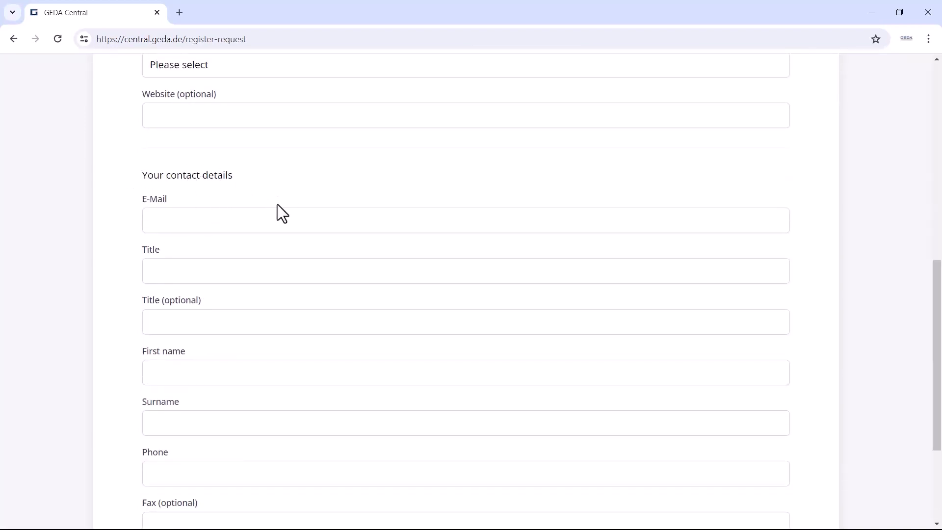
{"action": "scroll", "coordinate": [471, 347], "scroll_direction": "down", "scroll_amount": 4}
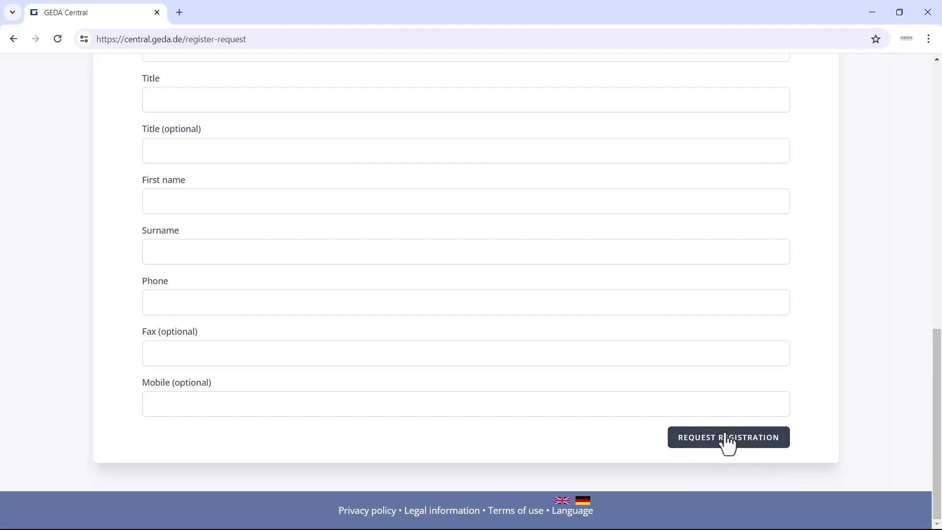
{"action": "left_click", "coordinate": [13, 39]}
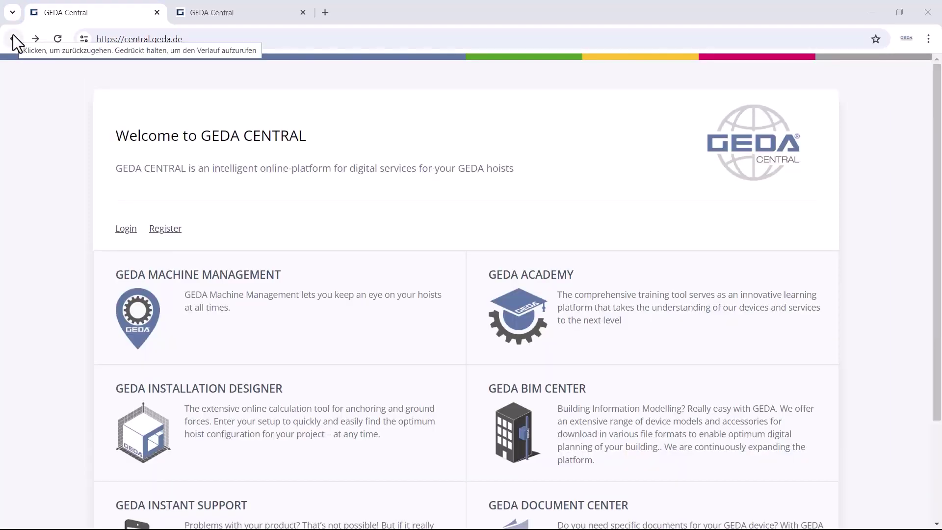
Look through the services offered on the GEDA CENTRAL dashboard and view the GEDA Messages list.
{"action": "left_click", "coordinate": [156, 12]}
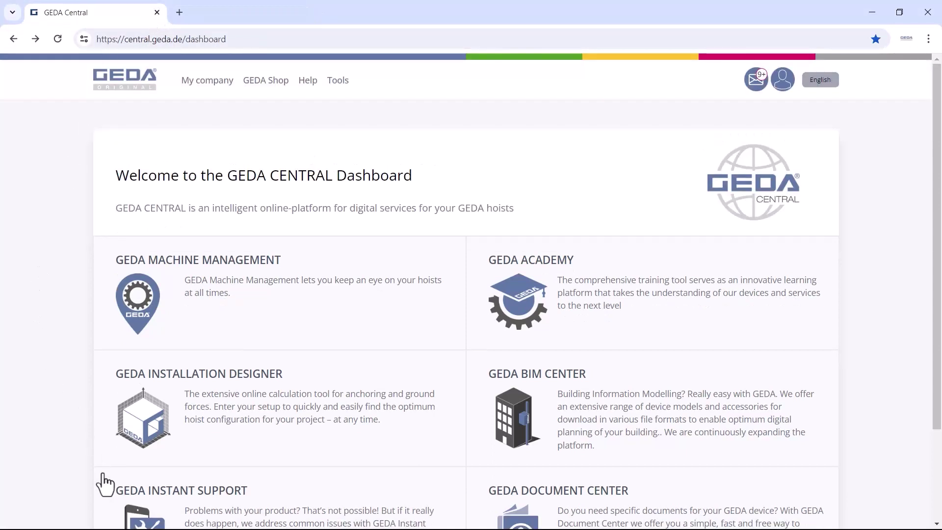
{"action": "scroll", "coordinate": [206, 273], "scroll_direction": "down", "scroll_amount": 3}
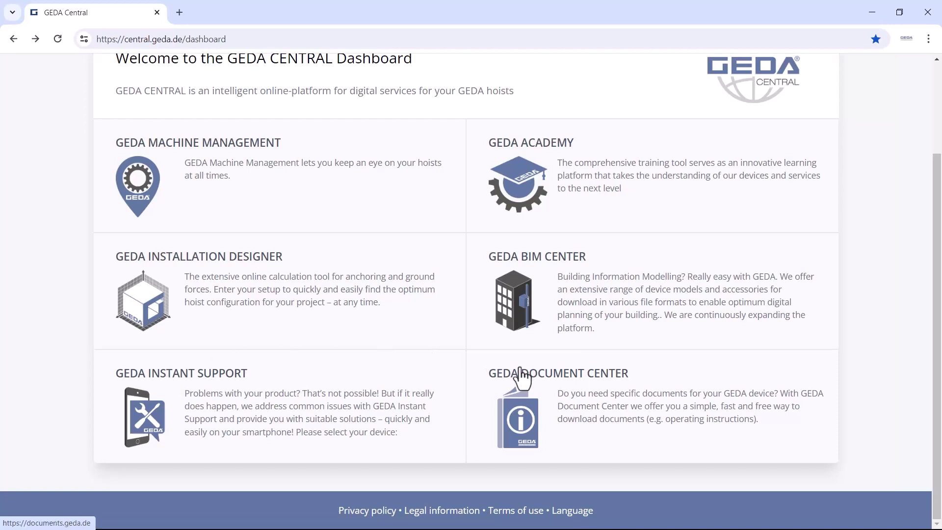
{"action": "scroll", "coordinate": [538, 376], "scroll_direction": "up", "scroll_amount": 3}
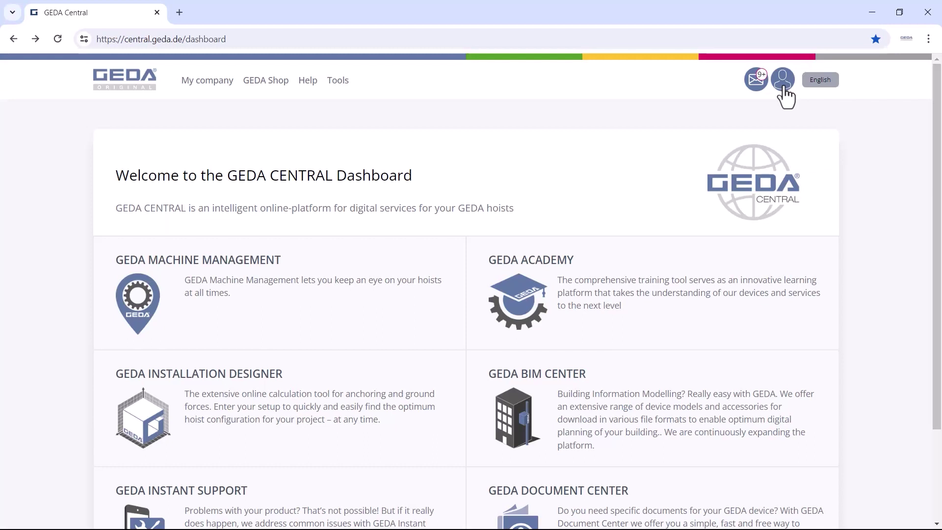
{"action": "left_click", "coordinate": [756, 83]}
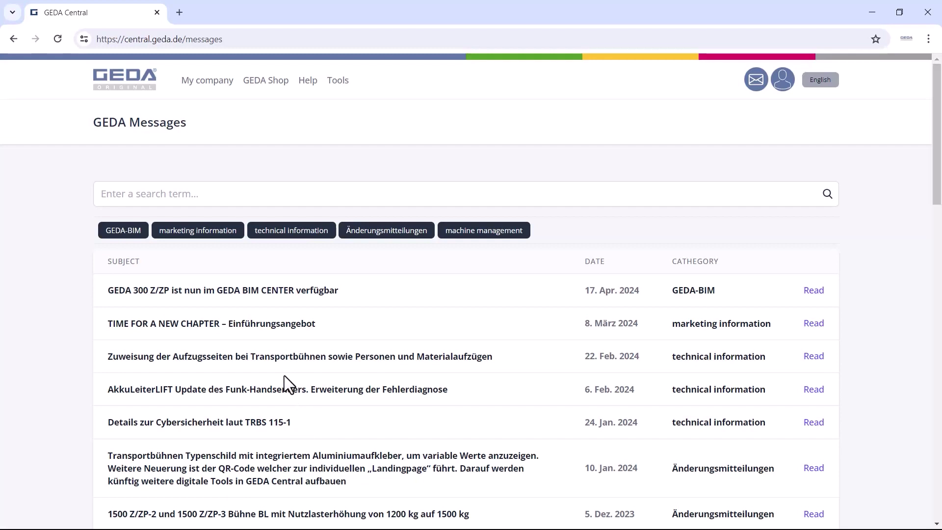
{"action": "left_click", "coordinate": [14, 39]}
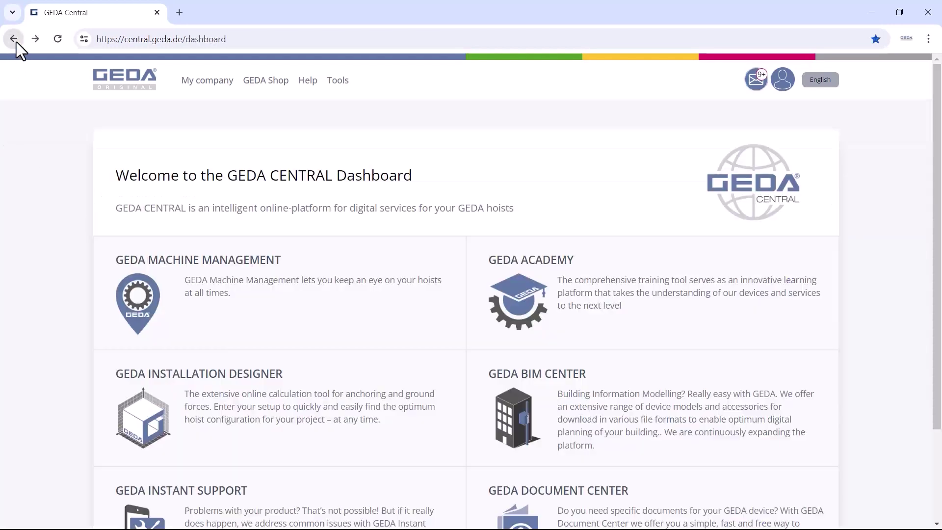
View the list of available tools and the questions on the Help page, ending back at the dashboard.
{"action": "left_click", "coordinate": [343, 83]}
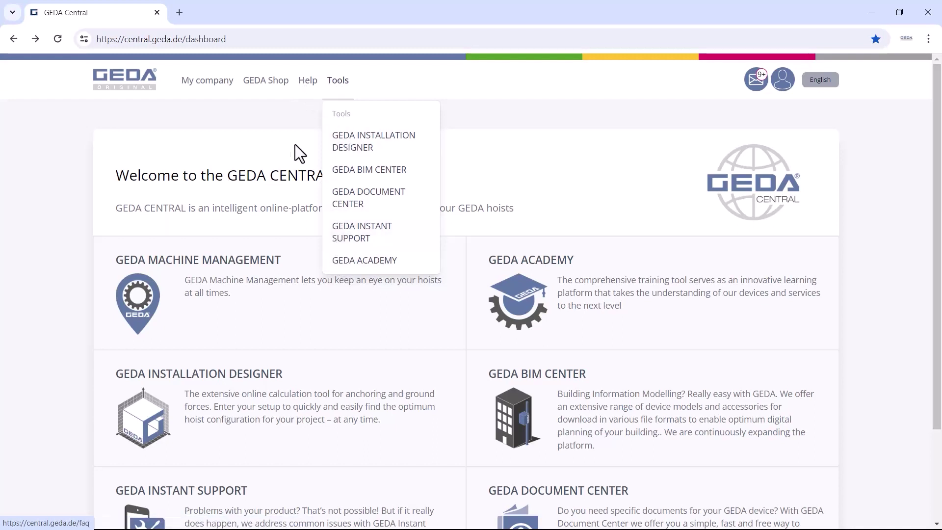
{"action": "left_click", "coordinate": [308, 81]}
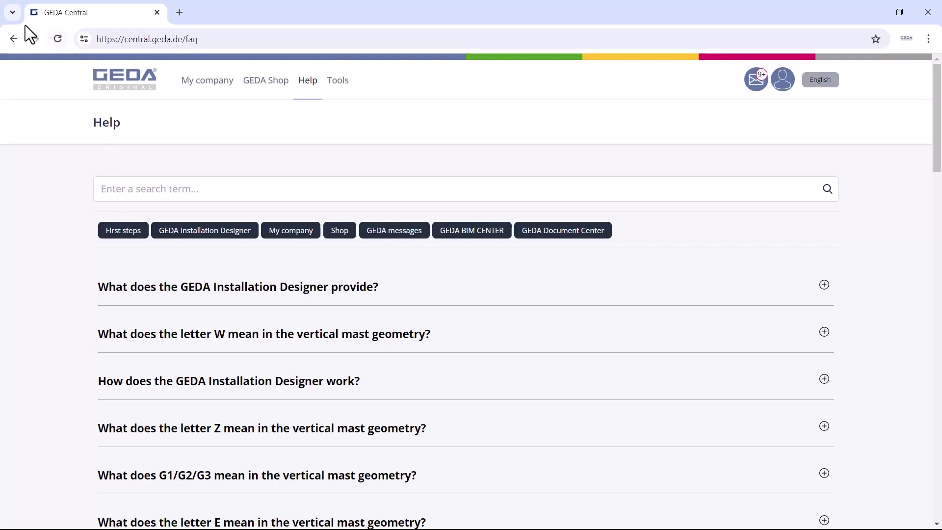
{"action": "left_click", "coordinate": [12, 39]}
{"action": "left_click", "coordinate": [13, 42]}
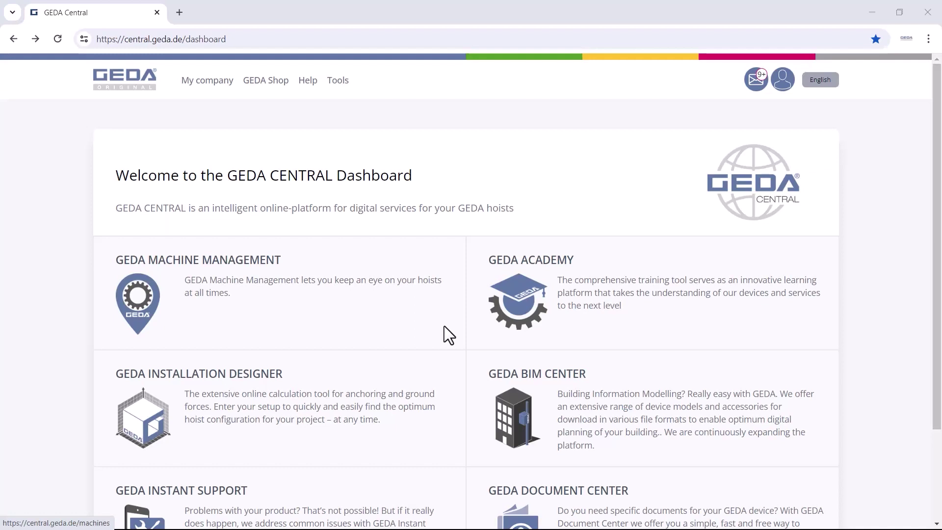
Open the GEDA Installation Designer and switch its interface language to French.
{"action": "left_click", "coordinate": [210, 405]}
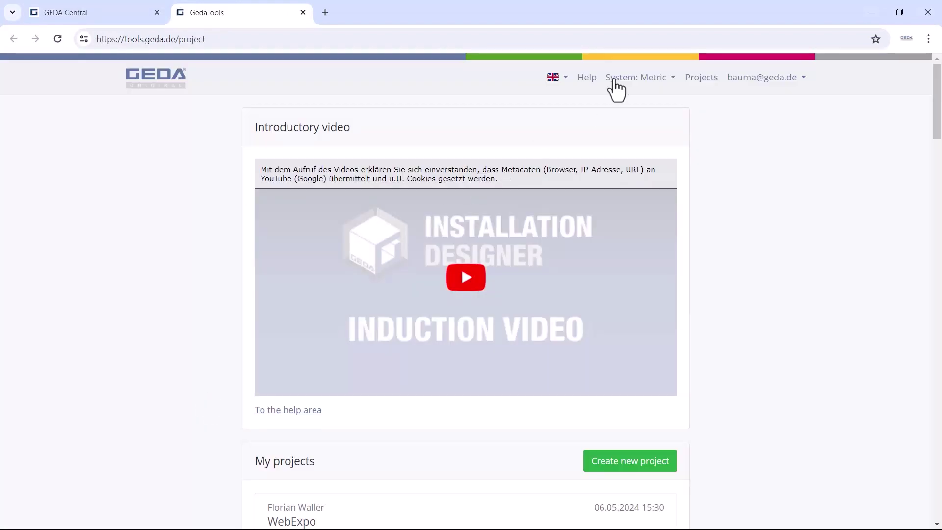
{"action": "left_click", "coordinate": [565, 79]}
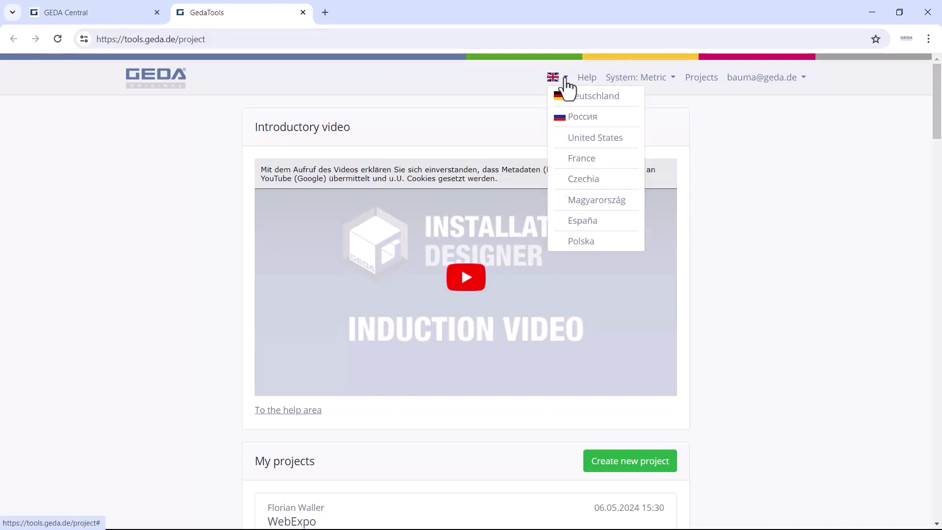
{"action": "left_click", "coordinate": [578, 164]}
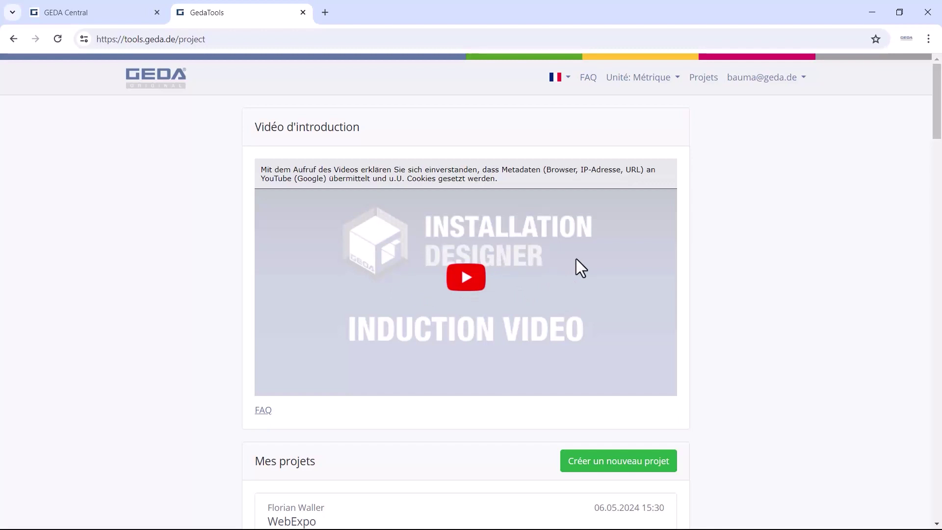
Start a new project and enter "Chantier 1" as the project name.
{"action": "left_click", "coordinate": [569, 469]}
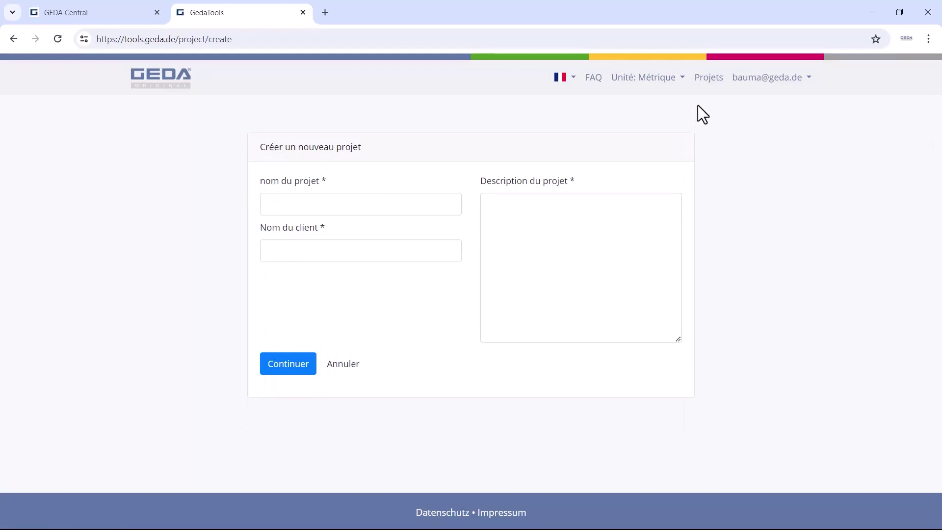
{"action": "left_click", "coordinate": [275, 206]}
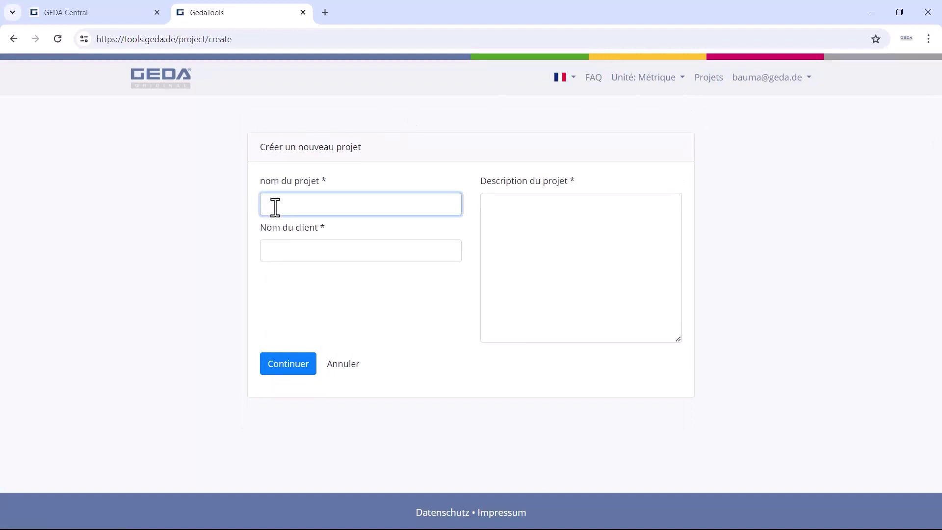
{"action": "type", "text": "C"}
{"action": "type", "text": "ranite"}
{"action": "key", "text": "BackSpace"}
{"action": "key", "text": "BackSpace"}
{"action": "key", "text": "BackSpace"}
{"action": "type", "text": "tier 1"}
{"action": "key", "text": "Tab"}
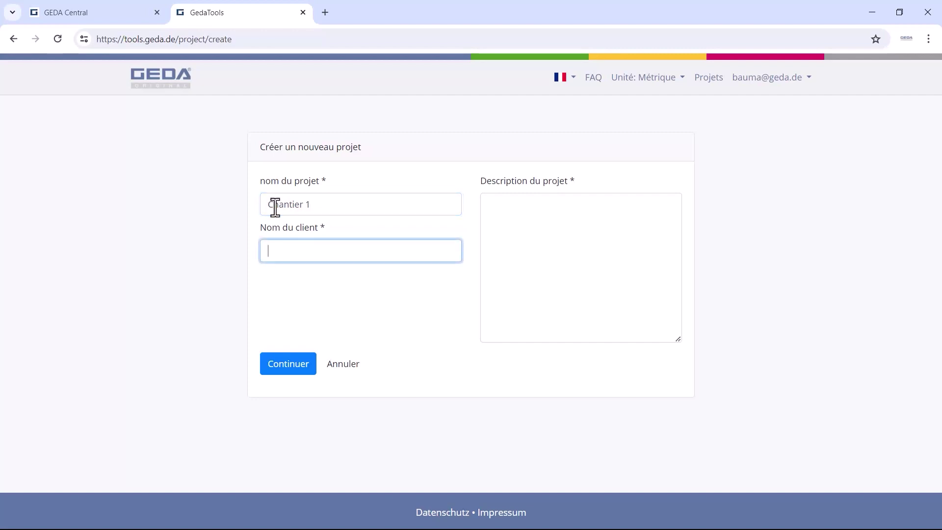
Enter GEDA as the client name and "500 Z/ZP" as the project description, and continue to the mast system choice.
{"action": "type", "text": "GEDA"}
{"action": "key", "text": "Tab"}
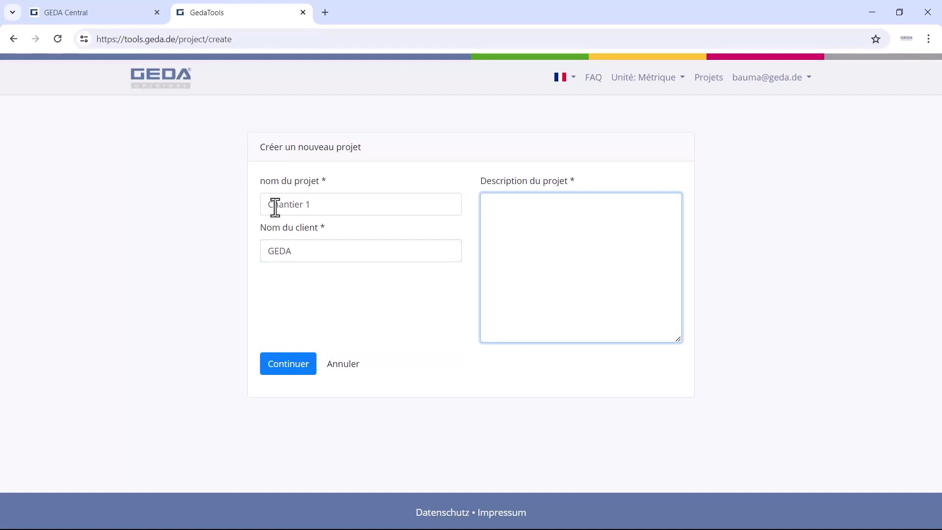
{"action": "type", "text": "500 Z/ZP"}
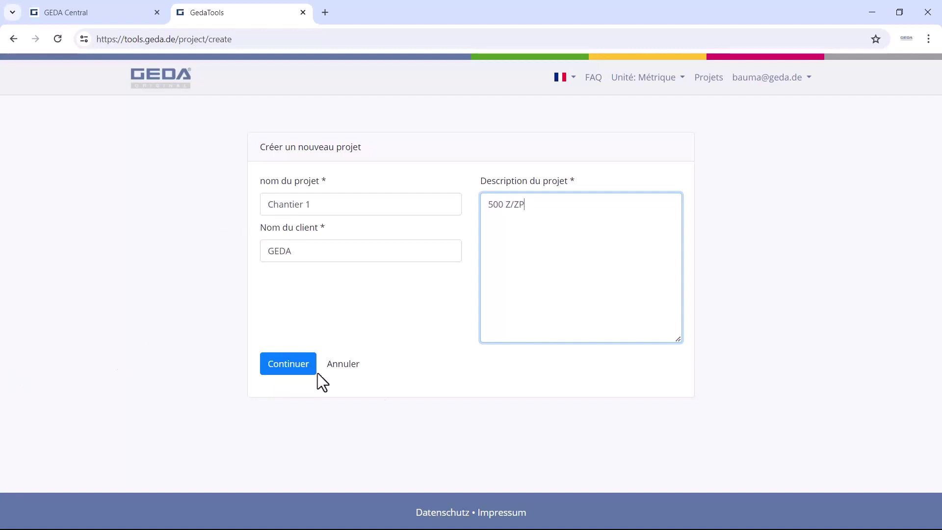
{"action": "left_click", "coordinate": [273, 366]}
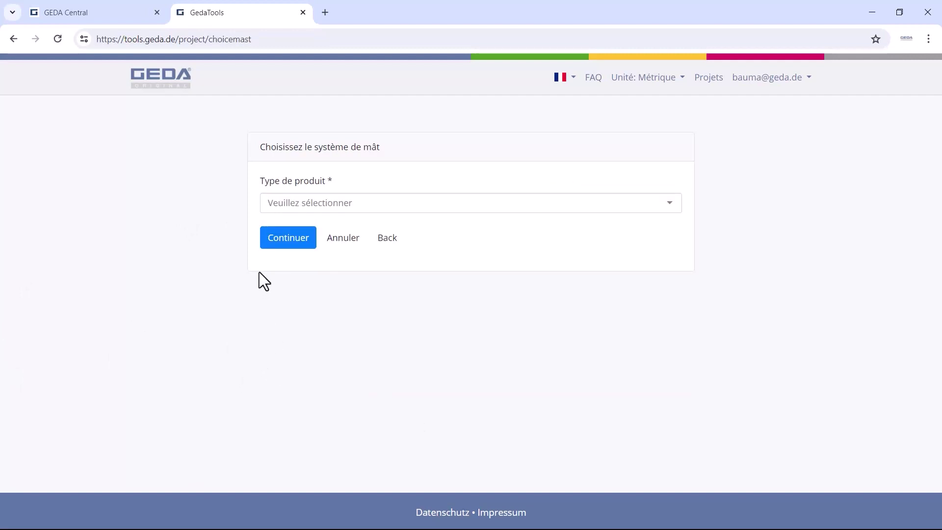
Choose the single-mast system ("Système à un seul mât") as the product type and save 500 Z/ZP as the product.
{"action": "left_click", "coordinate": [318, 206]}
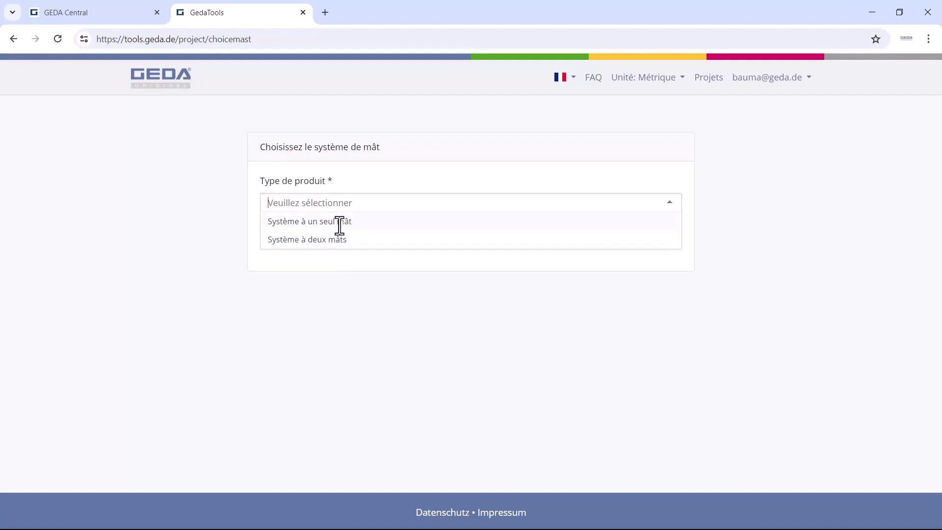
{"action": "left_click", "coordinate": [340, 221]}
{"action": "left_click", "coordinate": [275, 239]}
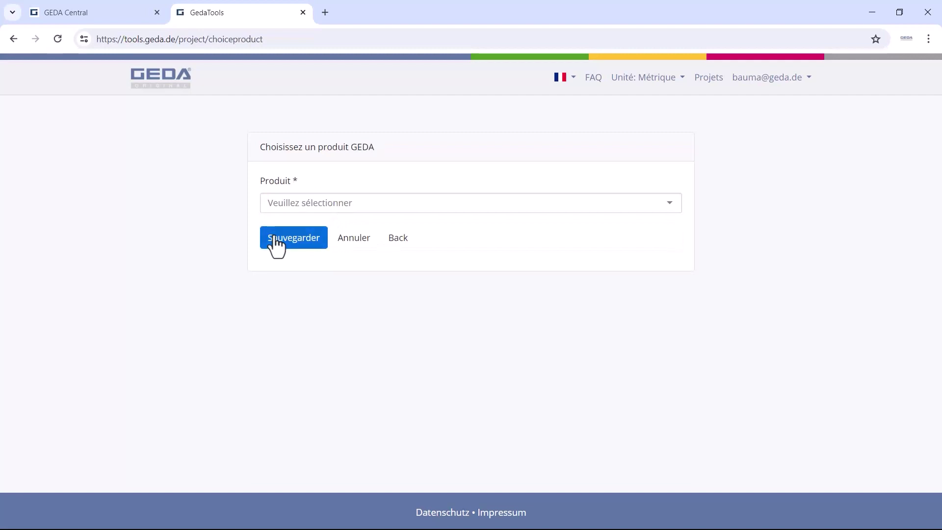
{"action": "left_click", "coordinate": [346, 211]}
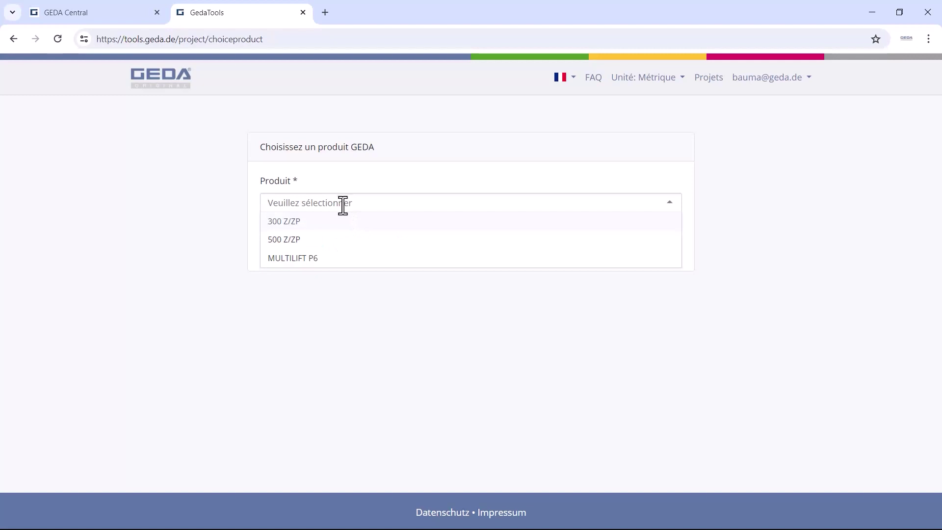
{"action": "left_click", "coordinate": [292, 241]}
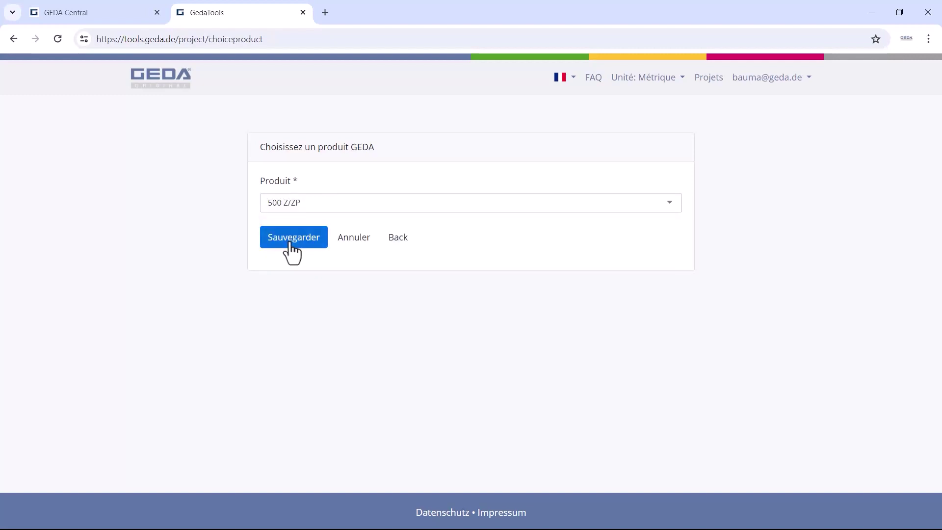
{"action": "left_click", "coordinate": [290, 244]}
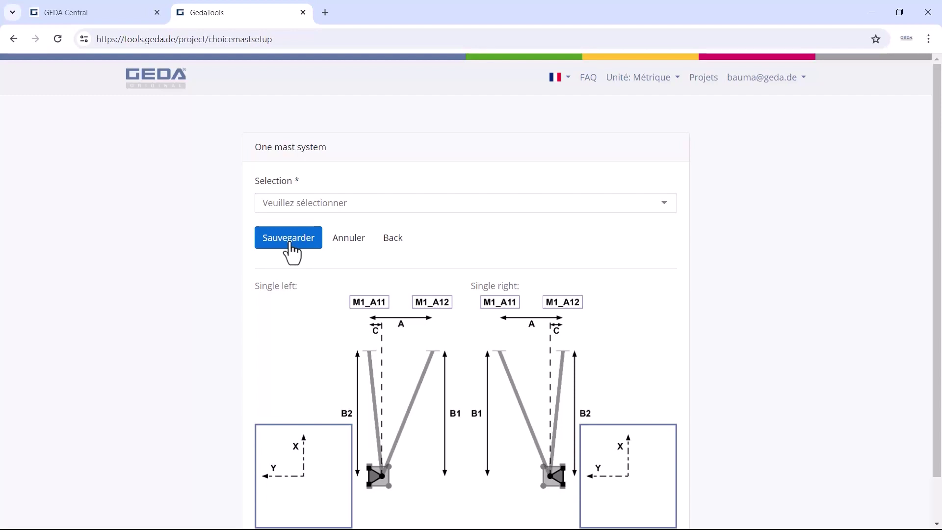
Choose "Single left (standard)" as the one-mast system arrangement and save it.
{"action": "left_click", "coordinate": [316, 206]}
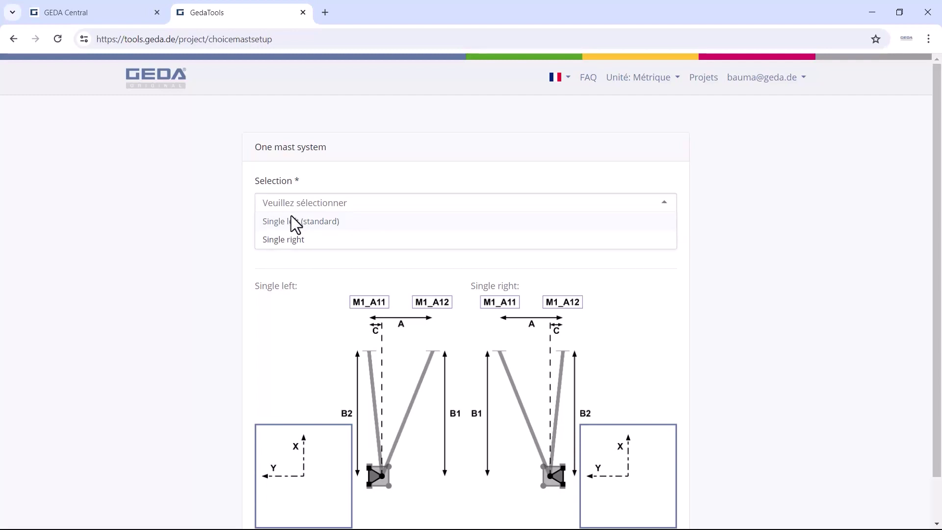
{"action": "left_click", "coordinate": [294, 222]}
{"action": "left_click", "coordinate": [290, 240]}
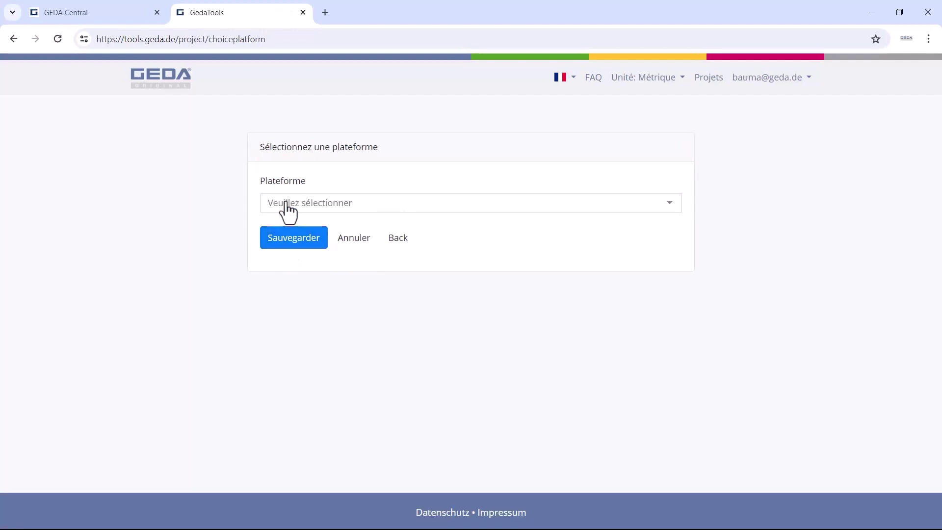
Choose the "C - UNI-X-MAST" platform and save it to reach the project's calculation page.
{"action": "left_click", "coordinate": [289, 206]}
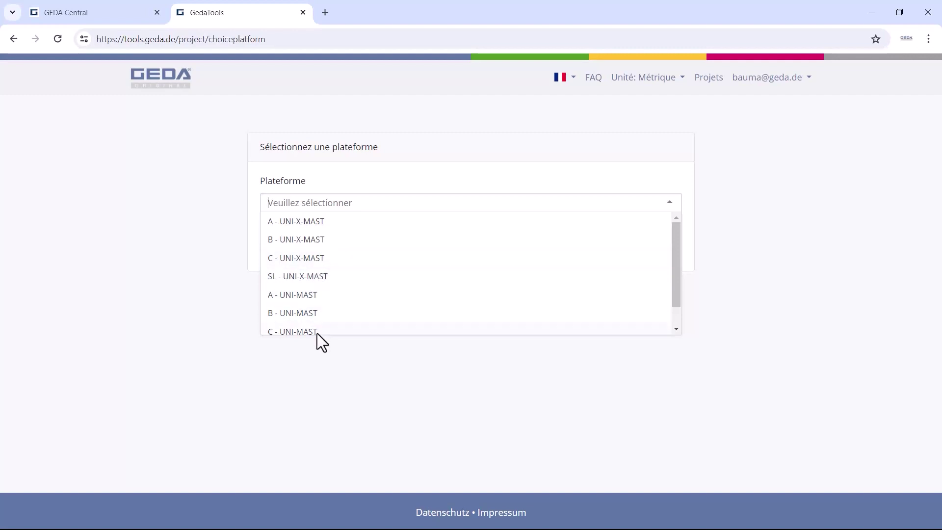
{"action": "left_click", "coordinate": [320, 258]}
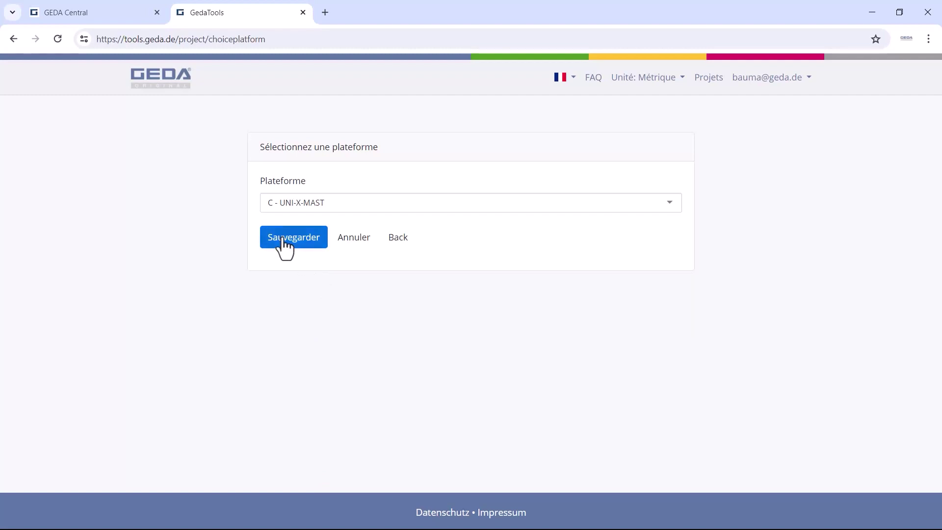
{"action": "left_click", "coordinate": [284, 247]}
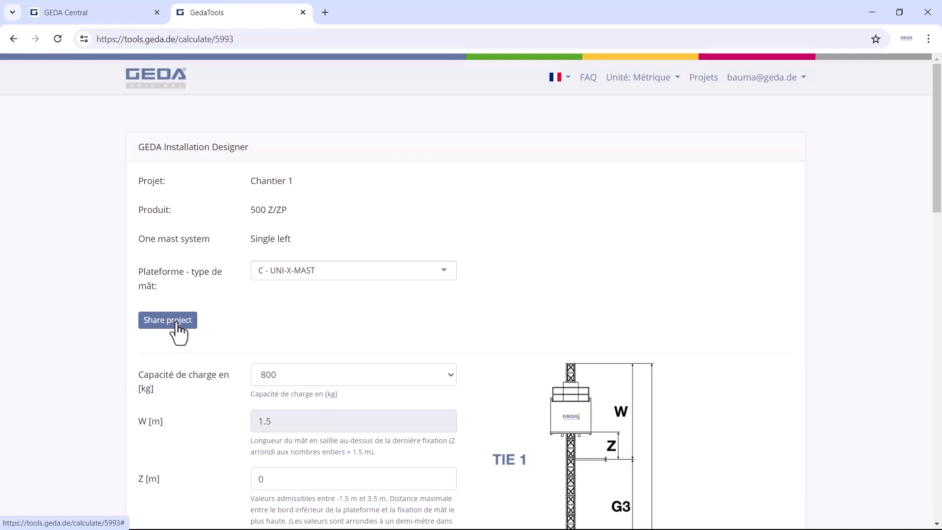
Set the load capacity (Capacité de charge) to 500 kg.
{"action": "scroll", "coordinate": [178, 328], "scroll_direction": "down", "scroll_amount": 3}
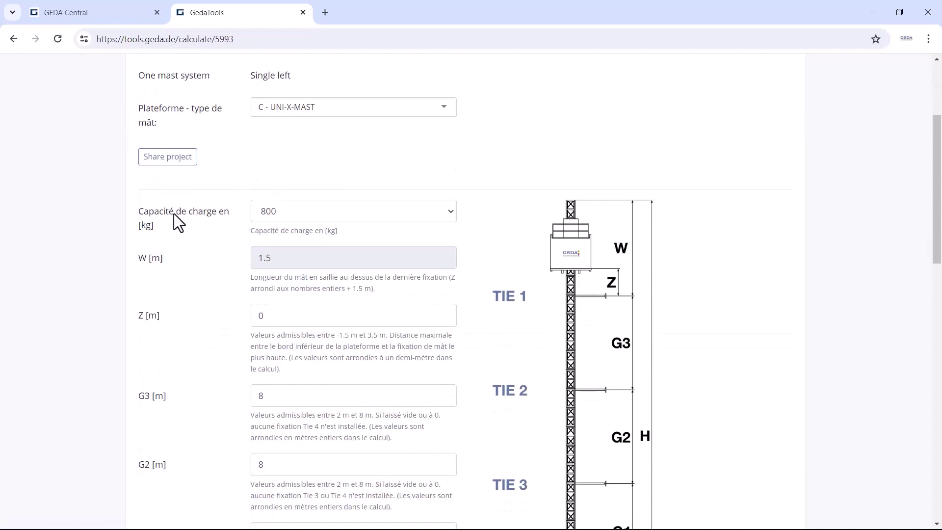
{"action": "left_click", "coordinate": [446, 211]}
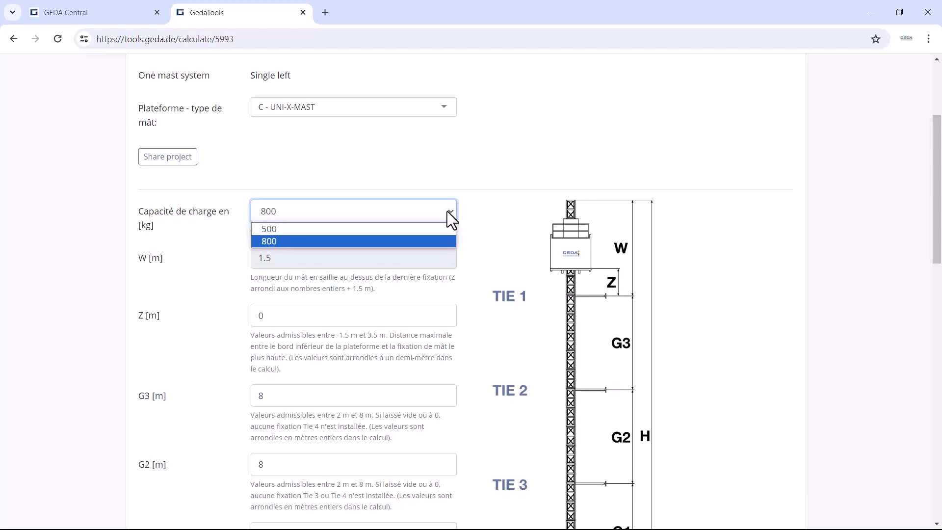
{"action": "left_click", "coordinate": [289, 228]}
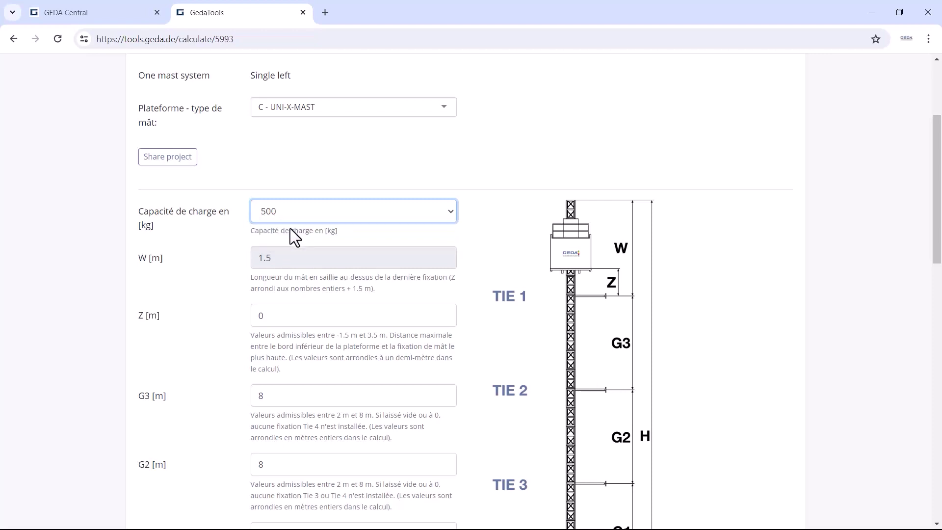
{"action": "left_click", "coordinate": [224, 250]}
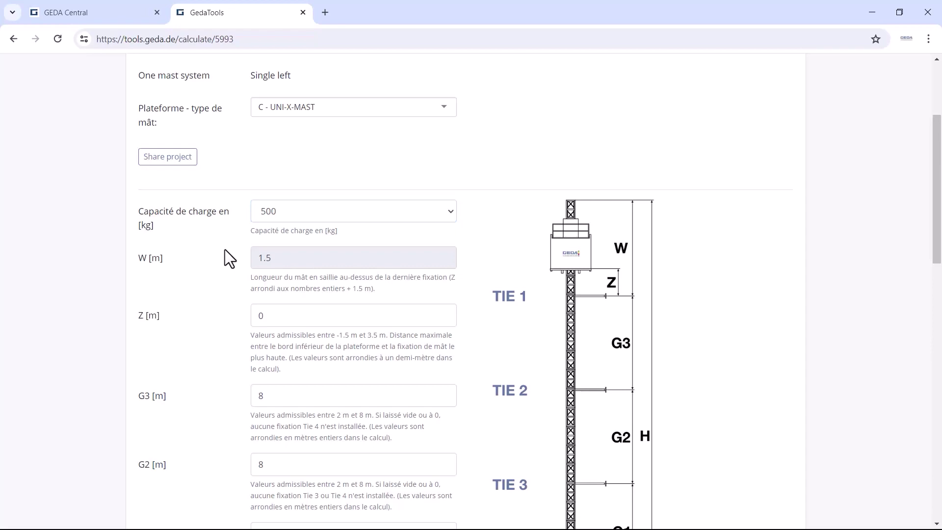
Set the installation height H to 40 m.
{"action": "scroll", "coordinate": [224, 249], "scroll_direction": "down", "scroll_amount": 3}
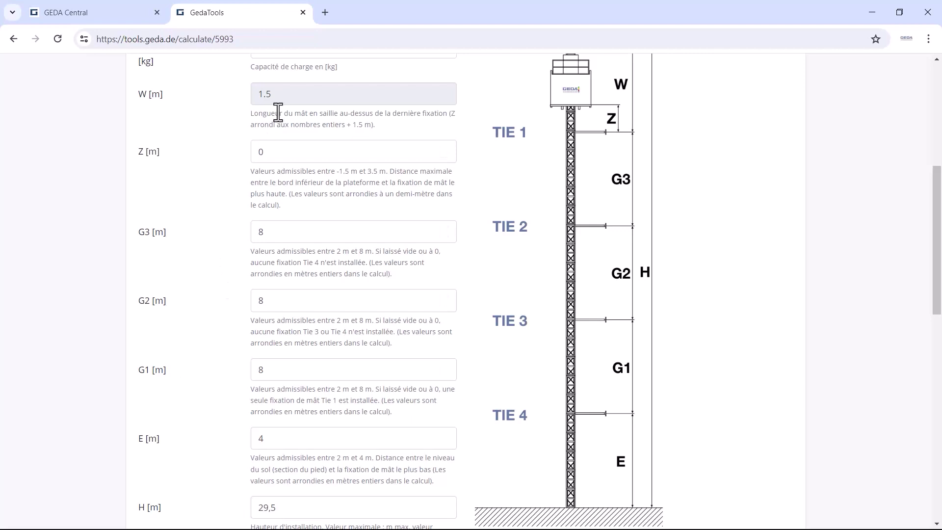
{"action": "scroll", "coordinate": [304, 142], "scroll_direction": "down", "scroll_amount": 3}
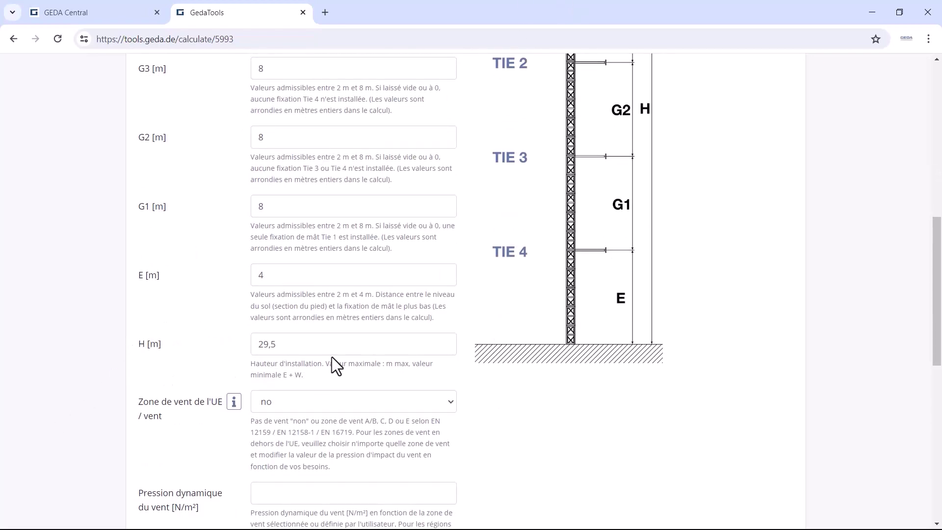
{"action": "left_click_drag", "start_coordinate": [300, 348], "coordinate": [239, 350]}
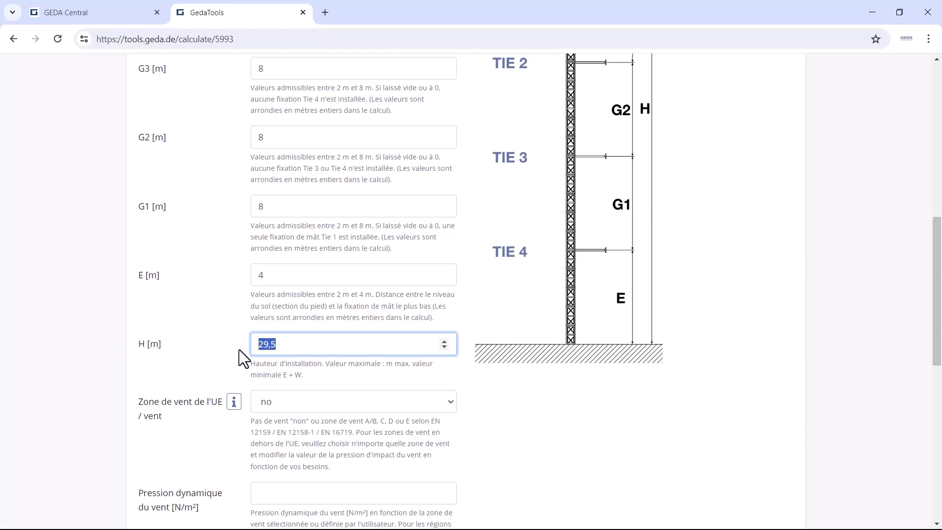
{"action": "type", "text": "40"}
{"action": "key", "text": "Tab"}
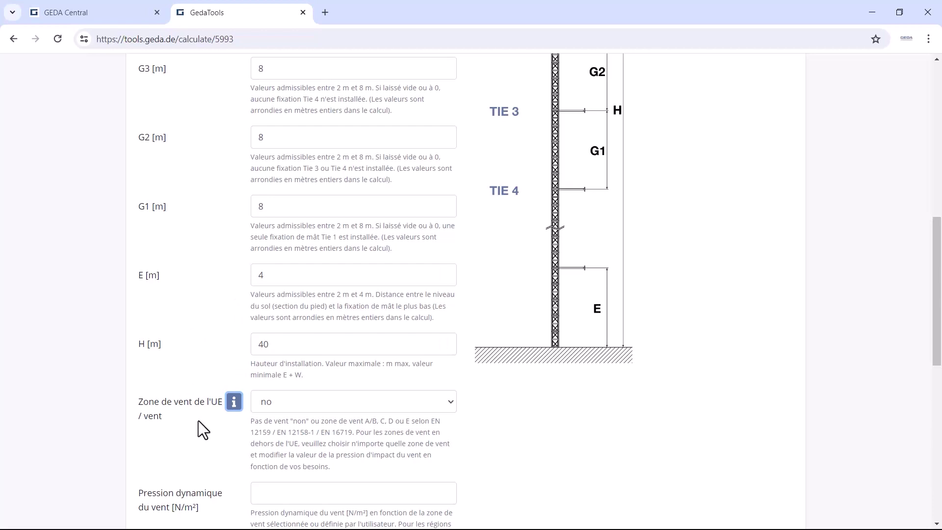
Consult the European wind zone map and set the EU wind zone to C.
{"action": "left_click", "coordinate": [235, 401]}
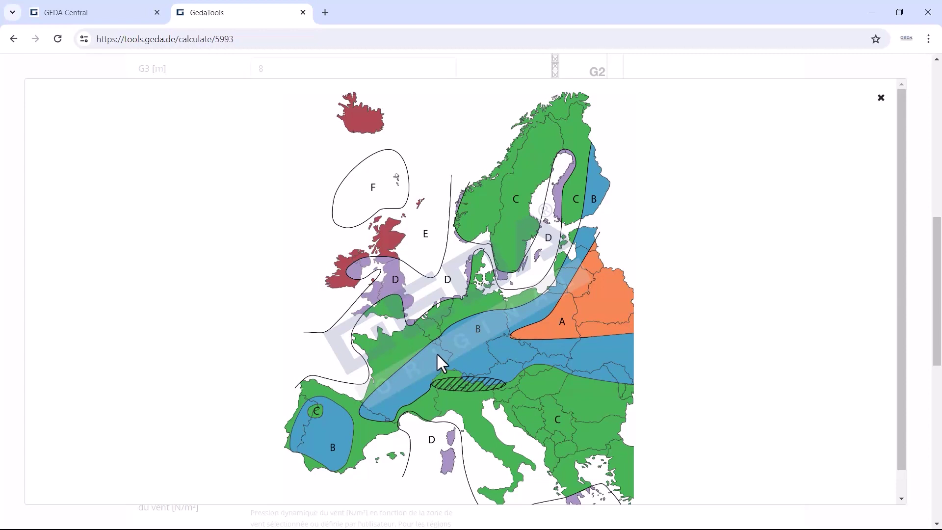
{"action": "left_click", "coordinate": [882, 100]}
{"action": "left_click", "coordinate": [285, 404]}
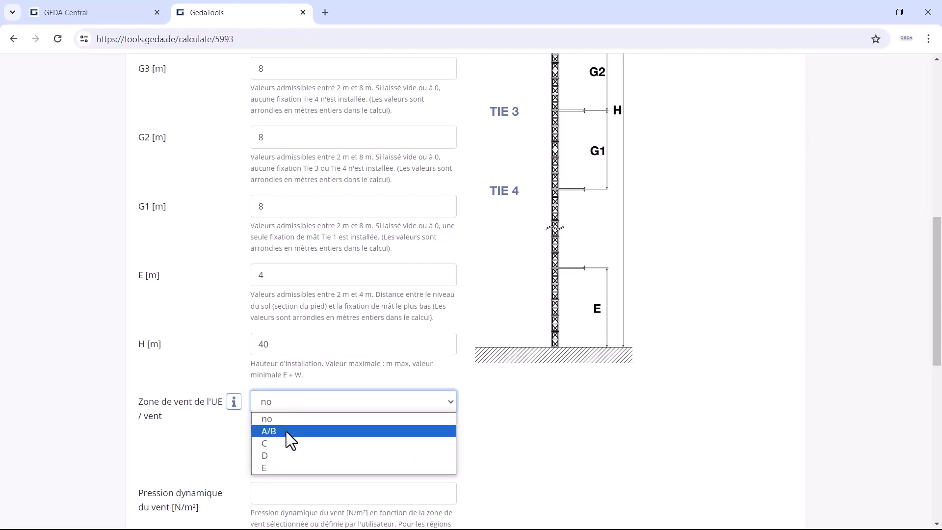
{"action": "left_click", "coordinate": [269, 443]}
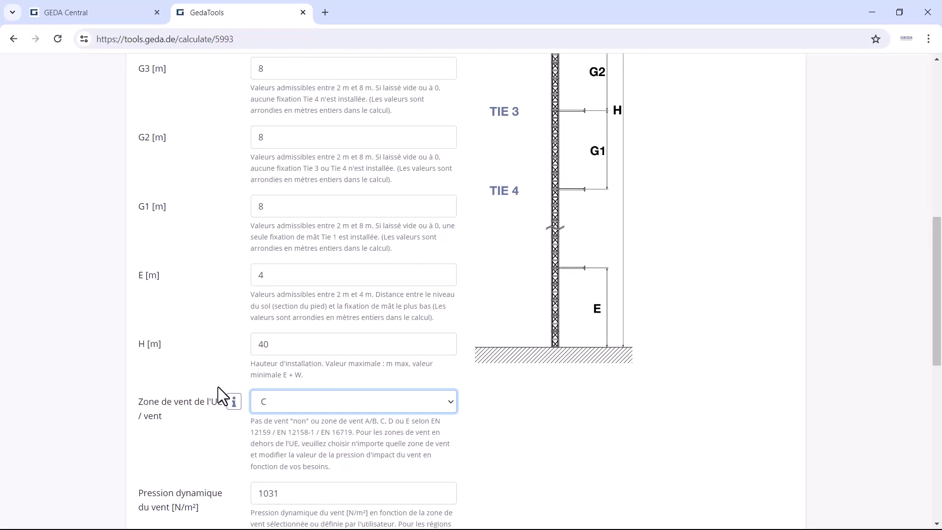
Examine the wind pressure and assembly walkway settings and the available ground conditions (État du terrain).
{"action": "scroll", "coordinate": [217, 386], "scroll_direction": "down", "scroll_amount": 3}
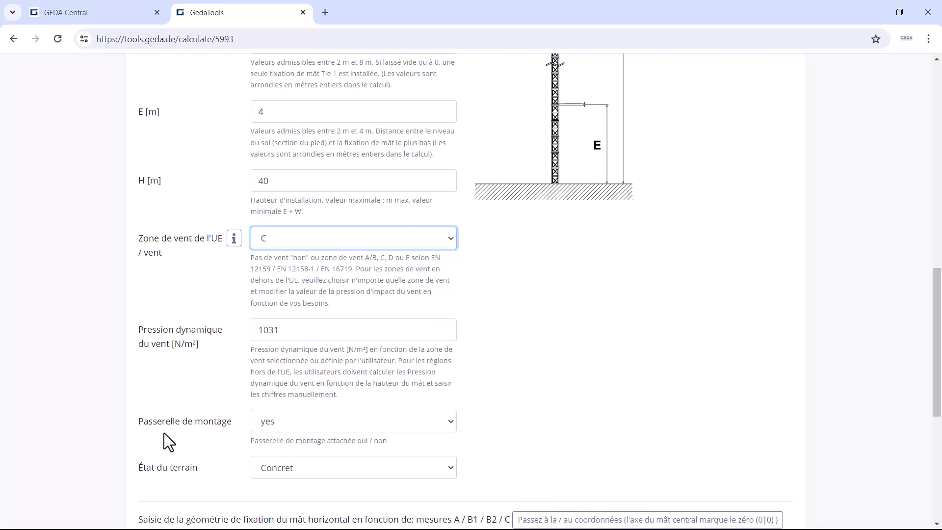
{"action": "scroll", "coordinate": [226, 405], "scroll_direction": "down", "scroll_amount": 3}
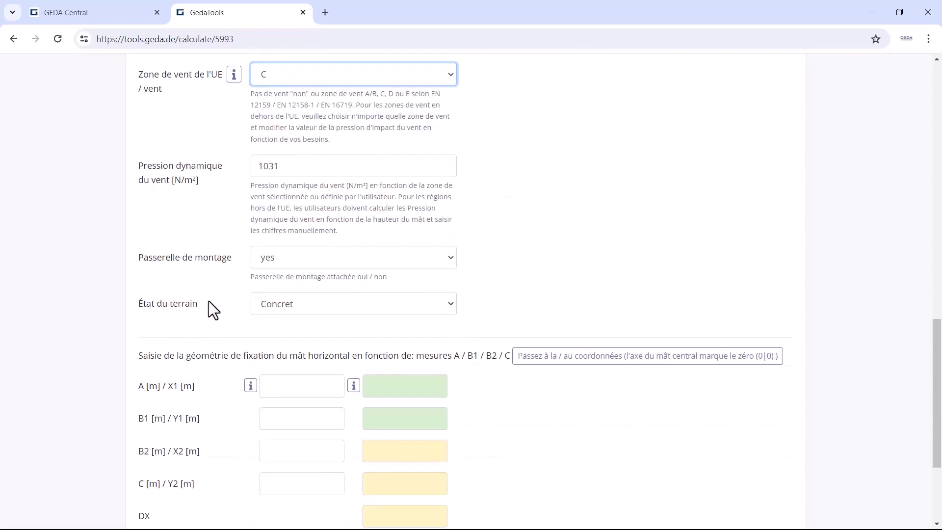
{"action": "left_click", "coordinate": [418, 310]}
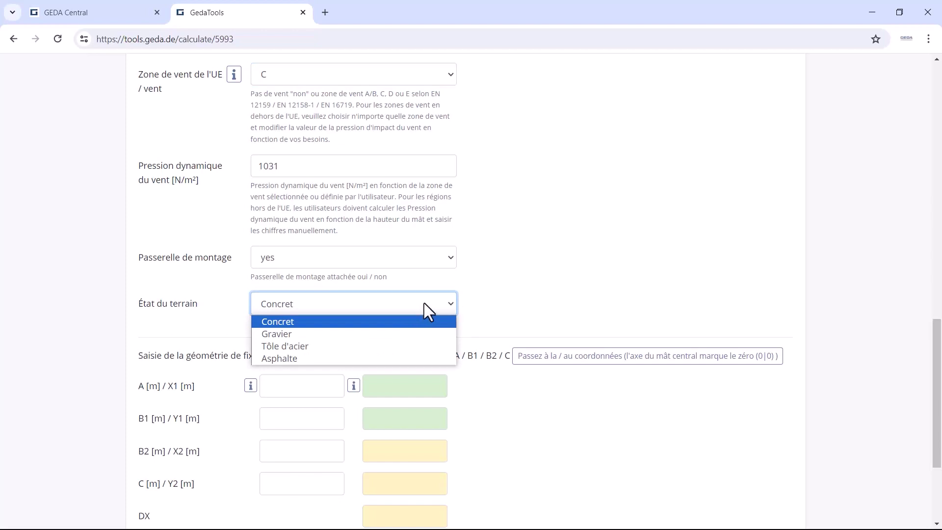
{"action": "left_click", "coordinate": [213, 289]}
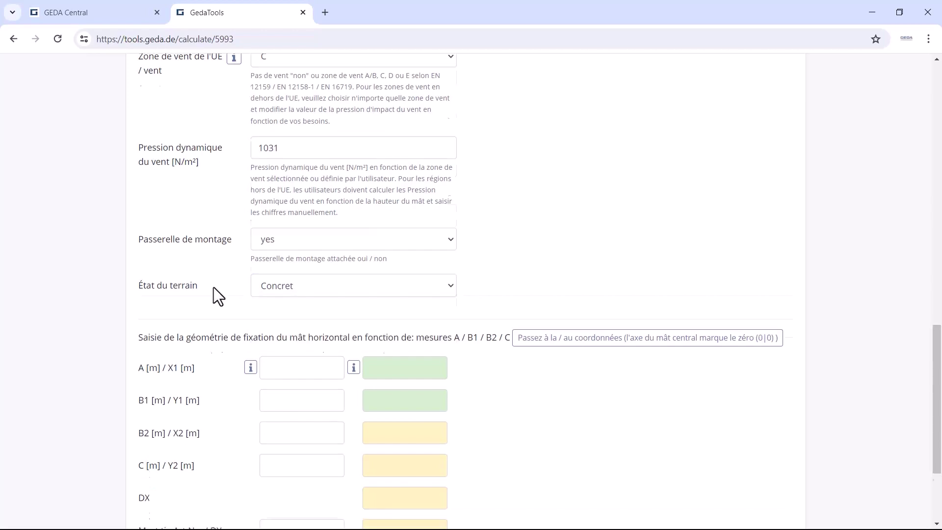
View the explanatory diagram for the mast tie dimensions A, B1, B2 and C, and close it.
{"action": "scroll", "coordinate": [214, 287], "scroll_direction": "down", "scroll_amount": 3}
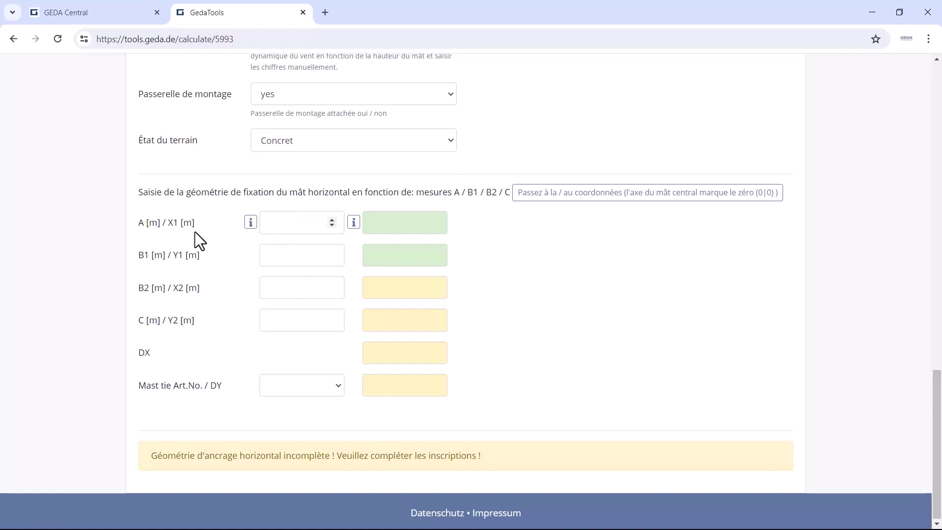
{"action": "left_click", "coordinate": [251, 225]}
{"action": "left_click", "coordinate": [250, 223]}
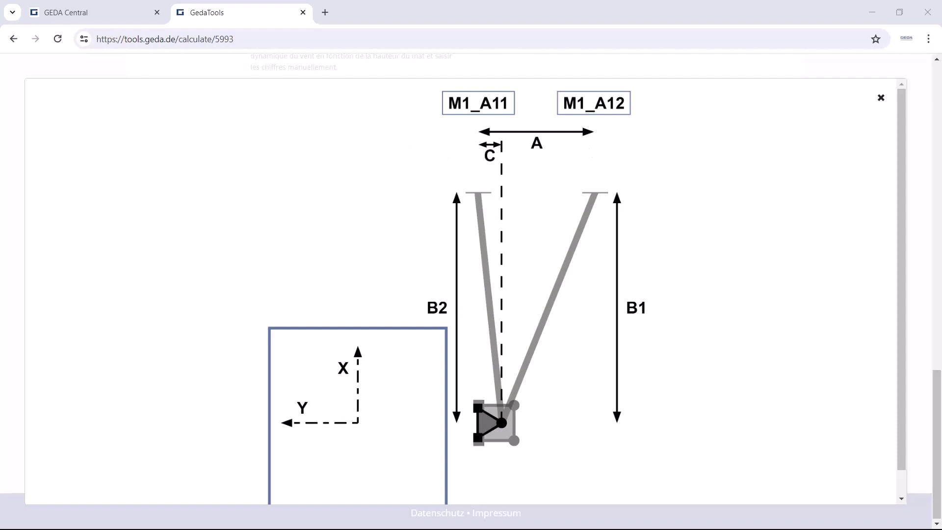
{"action": "left_click", "coordinate": [881, 100]}
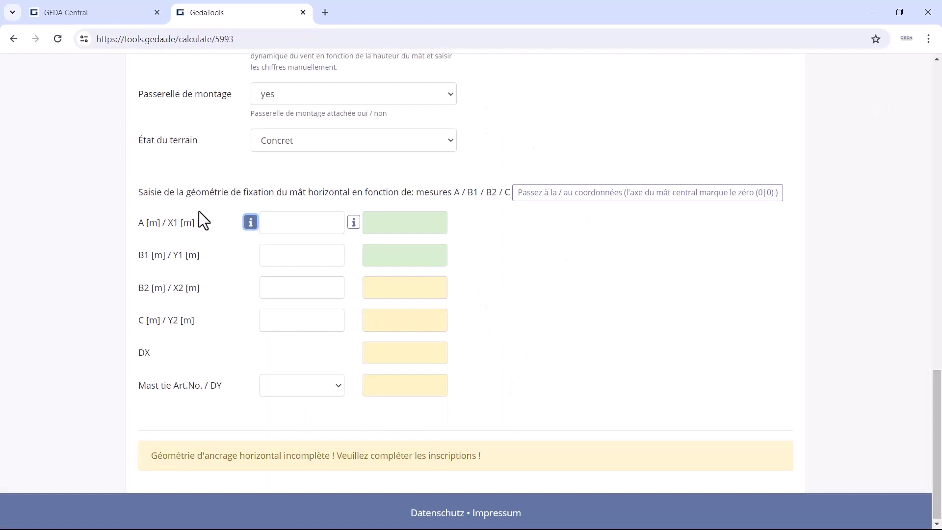
Enter the horizontal mast tie geometry: A 2,5 m, B1 2 m, B2 2 m and C 0 m.
{"action": "left_click", "coordinate": [314, 216]}
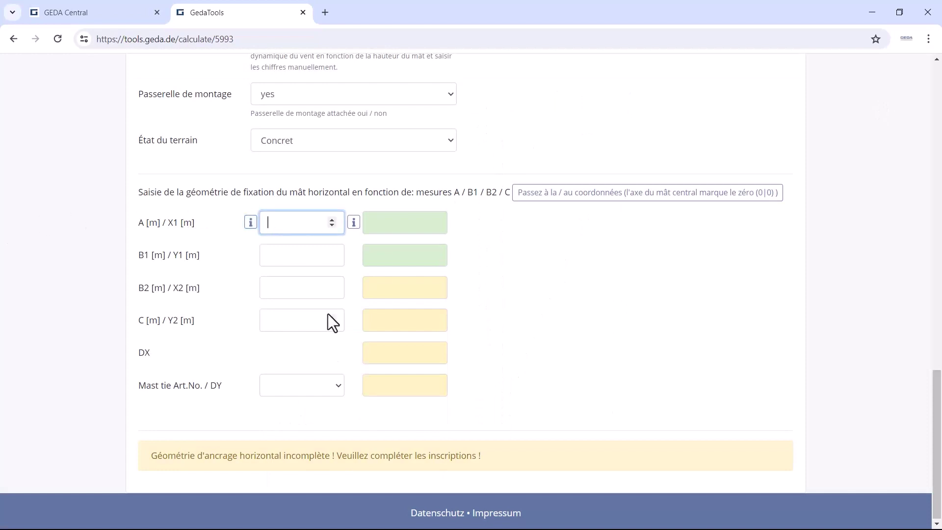
{"action": "type", "text": "2,5"}
{"action": "key", "text": "Tab"}
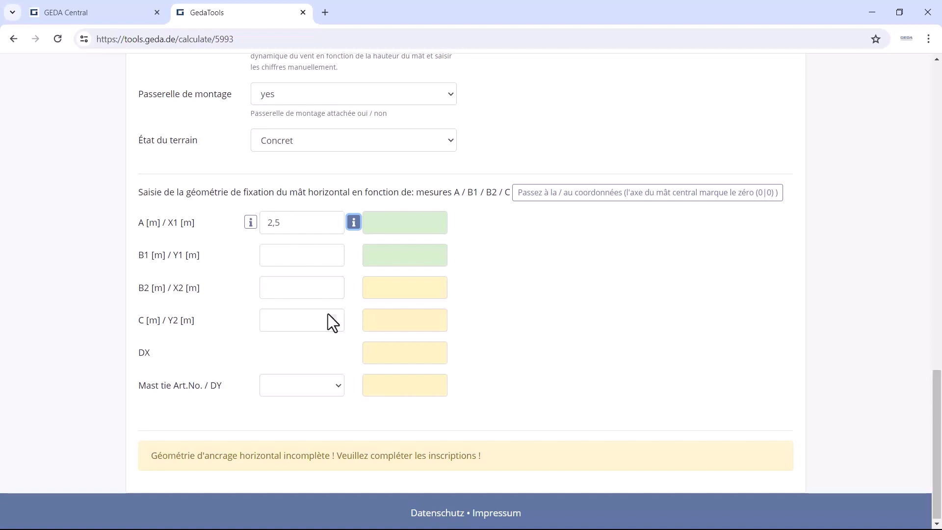
{"action": "left_click", "coordinate": [329, 257]}
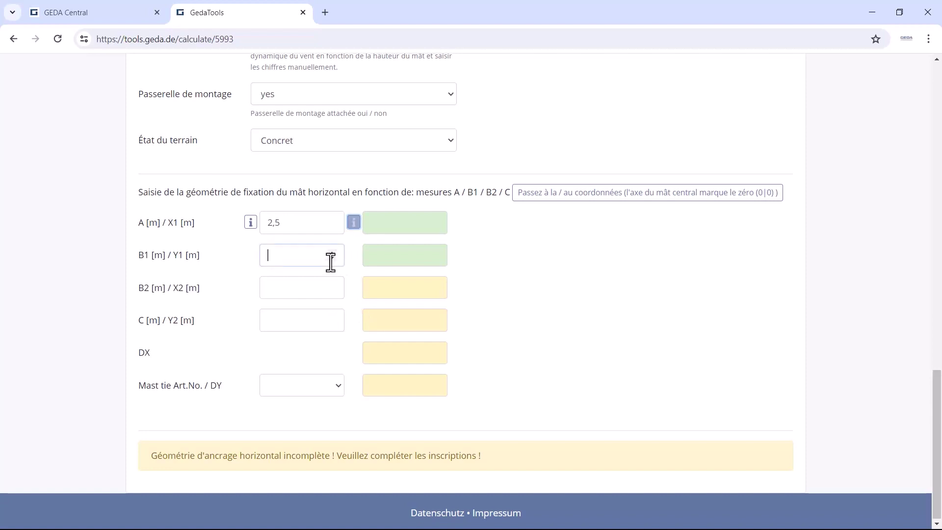
{"action": "type", "text": "2"}
{"action": "key", "text": "Tab"}
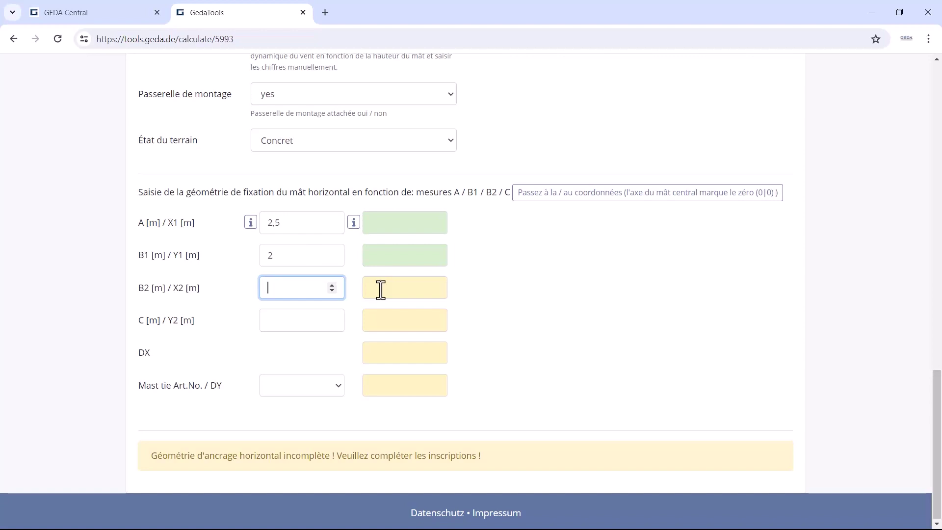
{"action": "type", "text": "2"}
{"action": "key", "text": "Tab"}
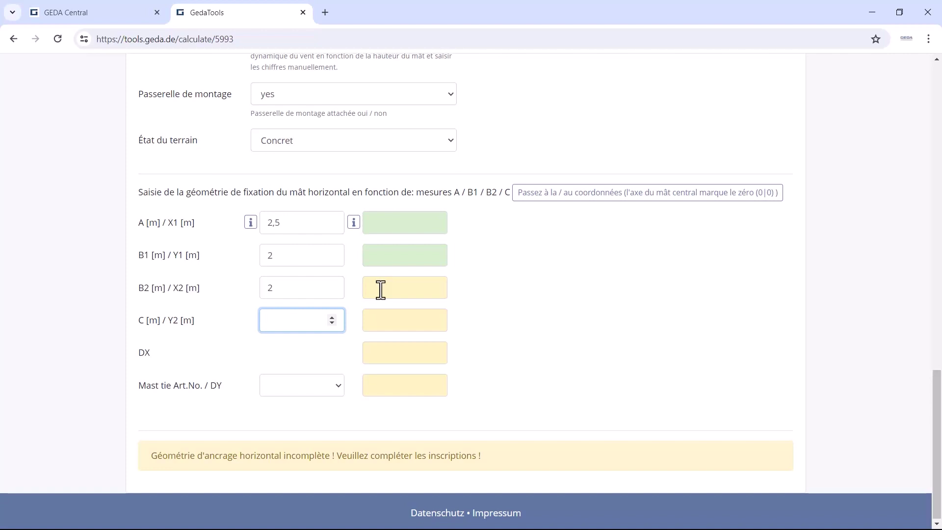
{"action": "type", "text": "0"}
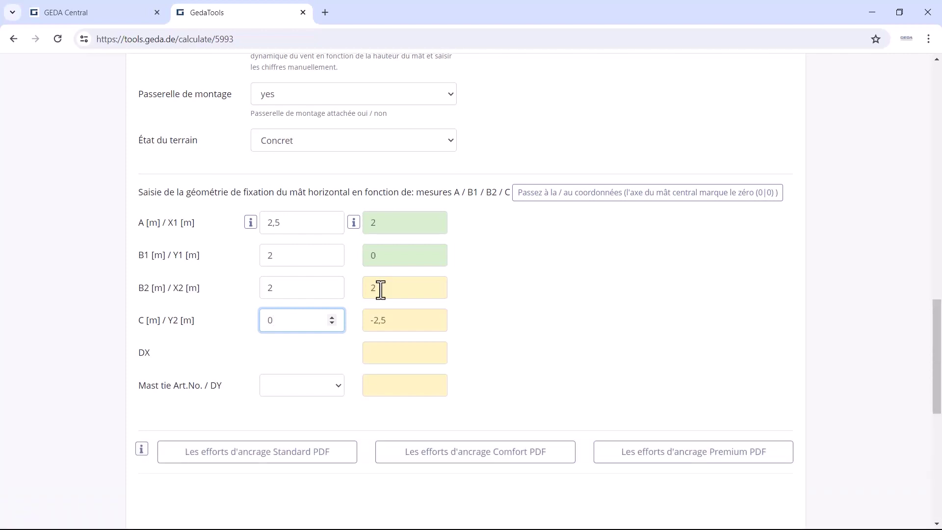
Select mast tie article 03370 and examine the plan drawing of the platform, mast and anchors.
{"action": "left_click", "coordinate": [337, 386]}
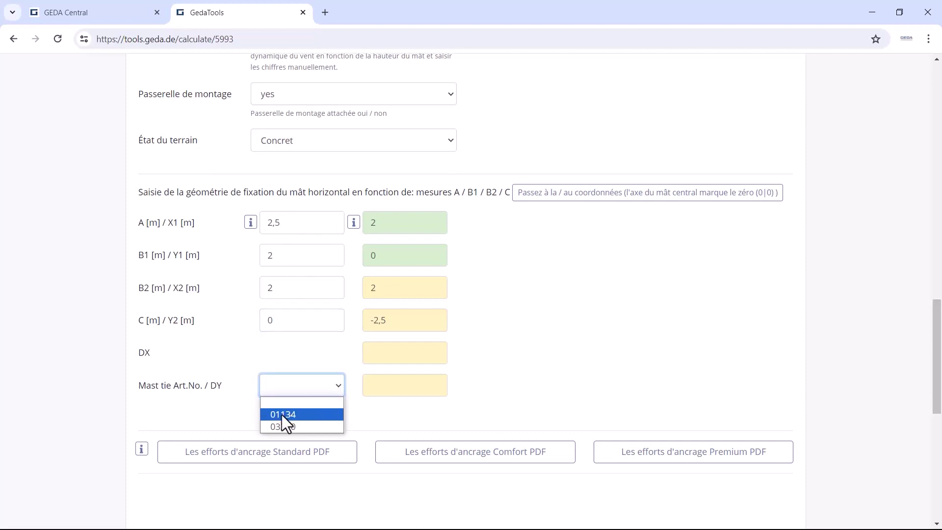
{"action": "left_click", "coordinate": [315, 428]}
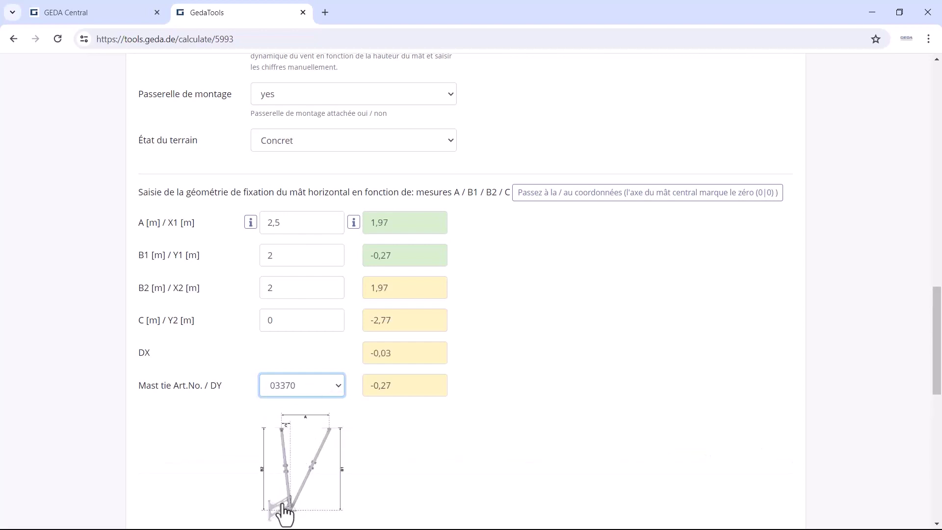
{"action": "scroll", "coordinate": [352, 426], "scroll_direction": "down", "scroll_amount": 7}
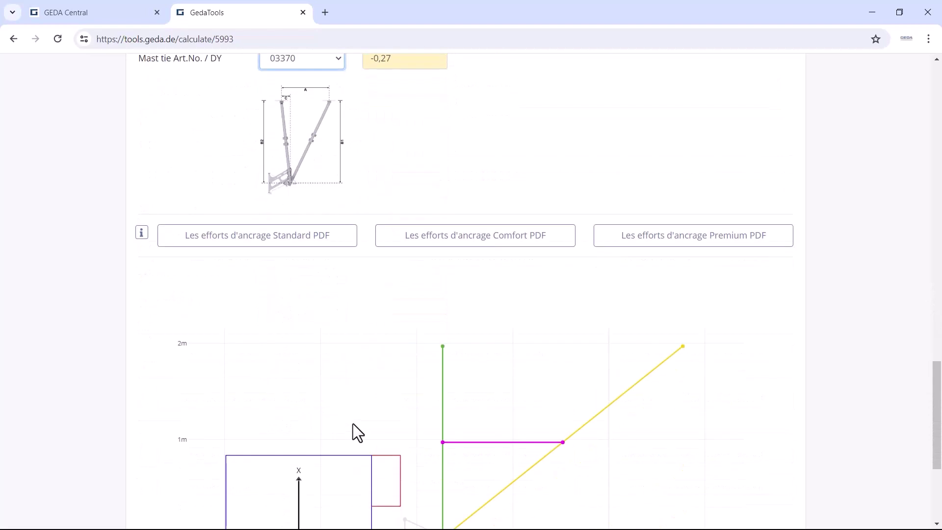
{"action": "scroll", "coordinate": [354, 410], "scroll_direction": "down", "scroll_amount": 3}
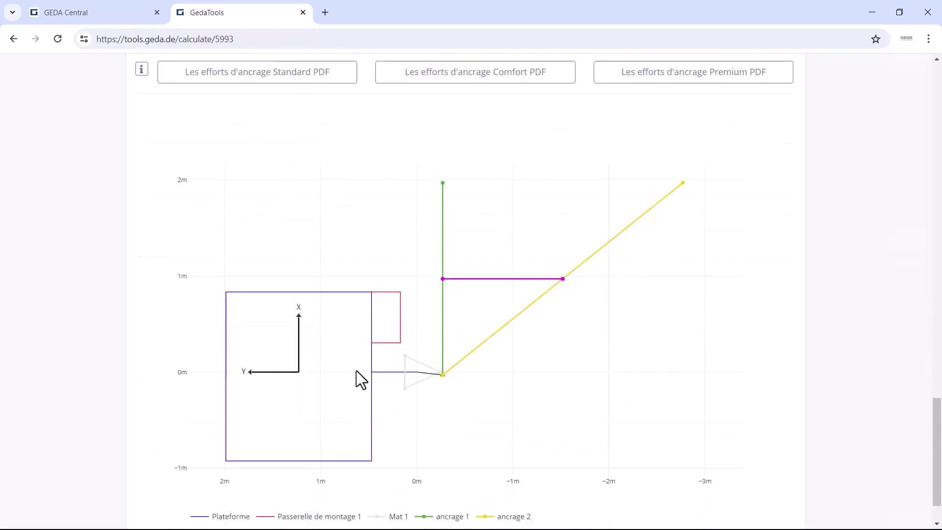
{"action": "scroll", "coordinate": [357, 370], "scroll_direction": "down", "scroll_amount": 1}
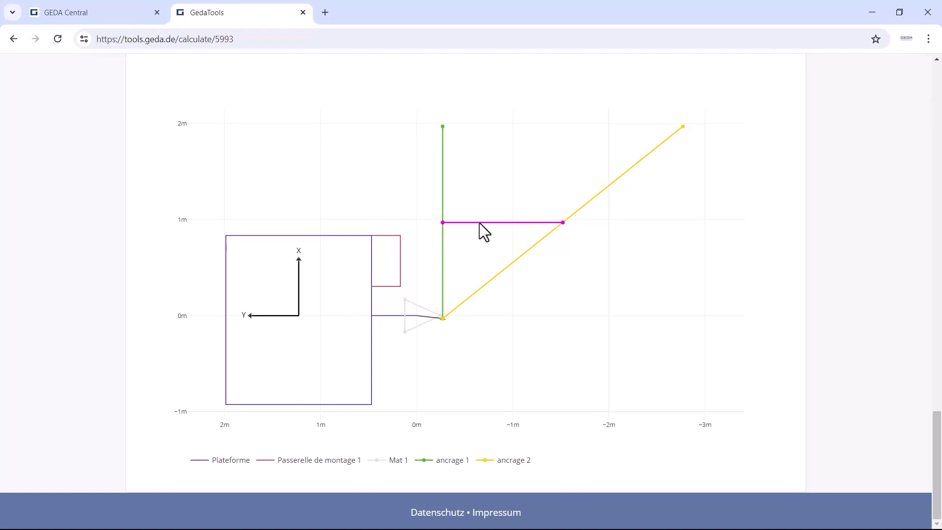
{"action": "scroll", "coordinate": [343, 187], "scroll_direction": "up", "scroll_amount": 10}
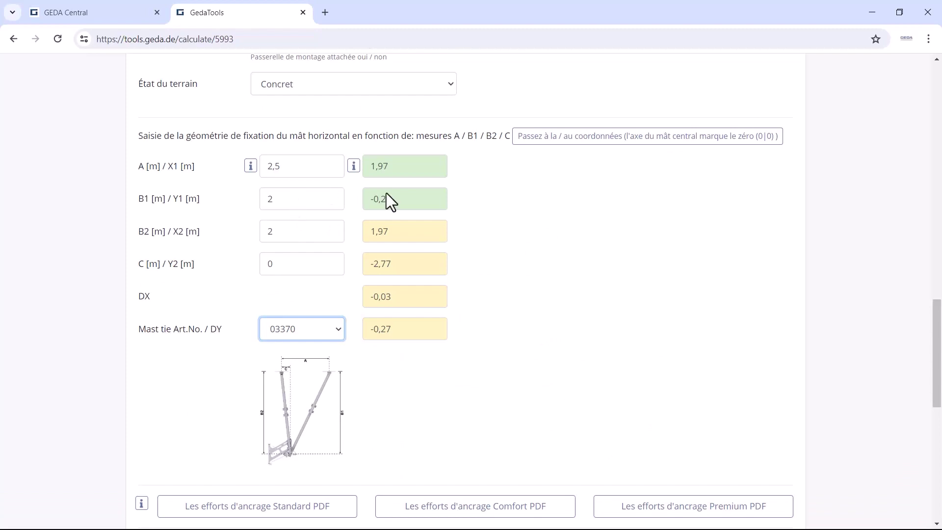
Set the mast tie dimension B1 to 2,5 m and examine the plan drawing of the platform and anchors.
{"action": "left_click", "coordinate": [306, 198]}
{"action": "left_click_drag", "start_coordinate": [307, 199], "coordinate": [256, 201]}
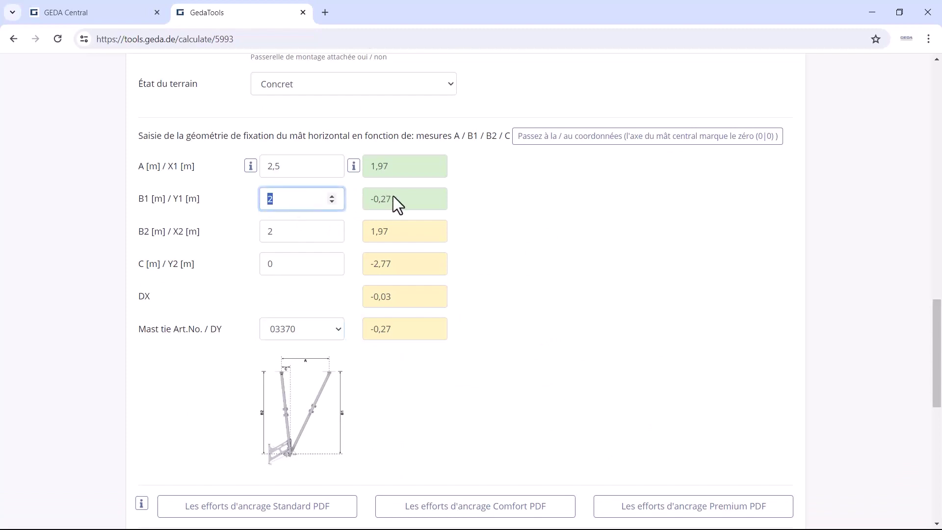
{"action": "type", "text": "2,5"}
{"action": "key", "text": "Tab"}
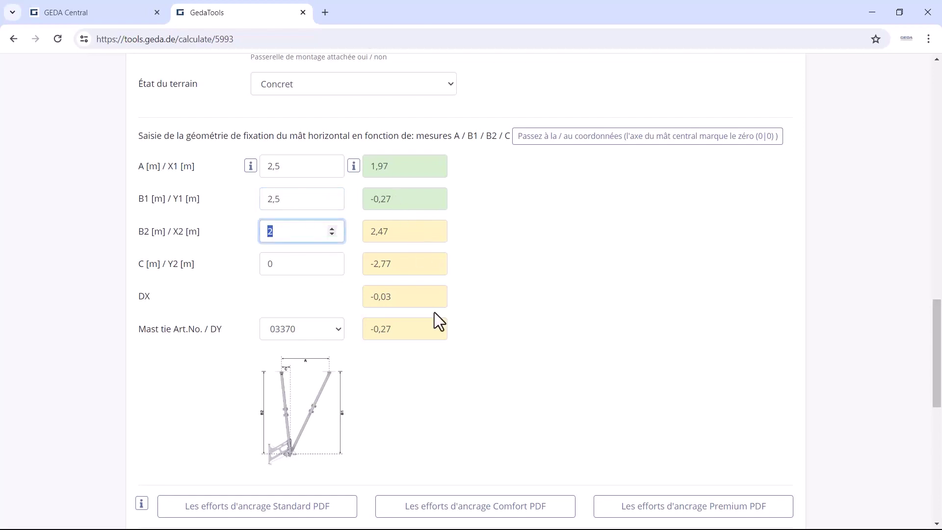
{"action": "scroll", "coordinate": [434, 312], "scroll_direction": "down", "scroll_amount": 10}
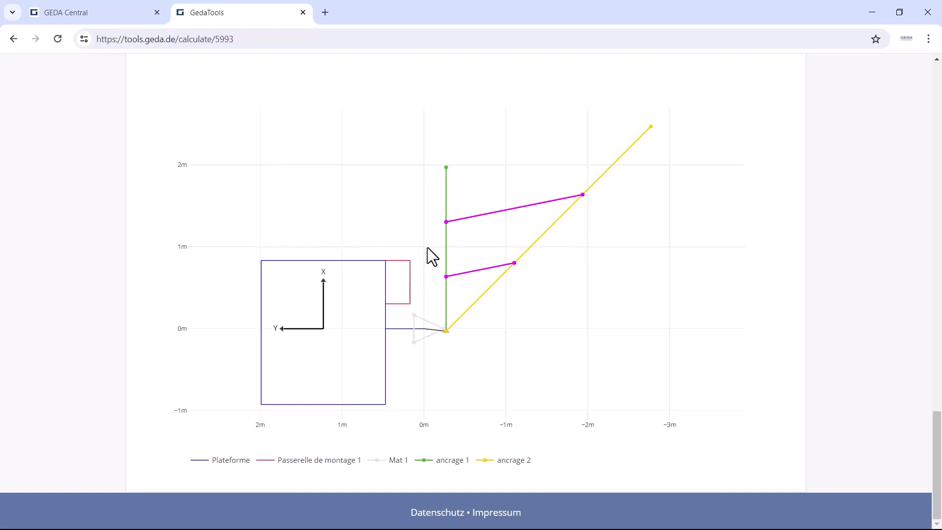
View the comparison of the Standard, Comfort and Premium anchoring force calculations, and close it.
{"action": "scroll", "coordinate": [428, 257], "scroll_direction": "up", "scroll_amount": 7}
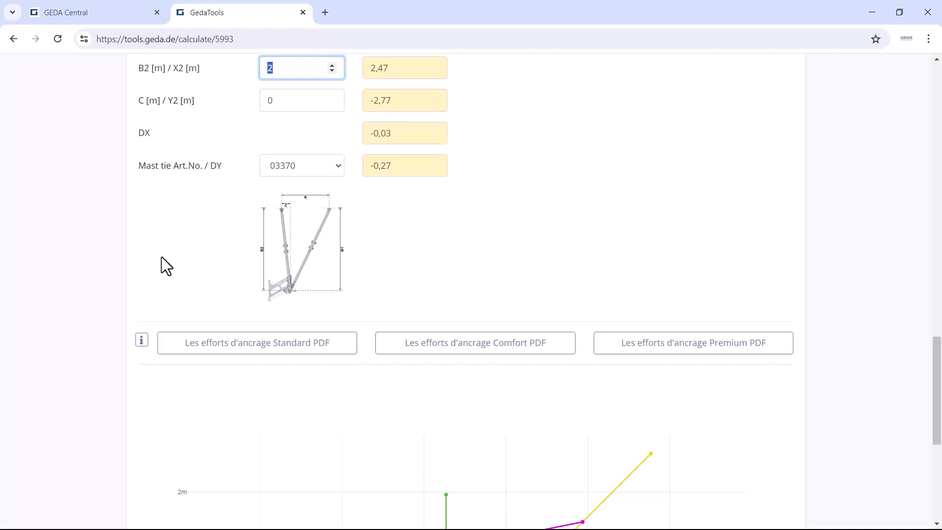
{"action": "left_click", "coordinate": [141, 343]}
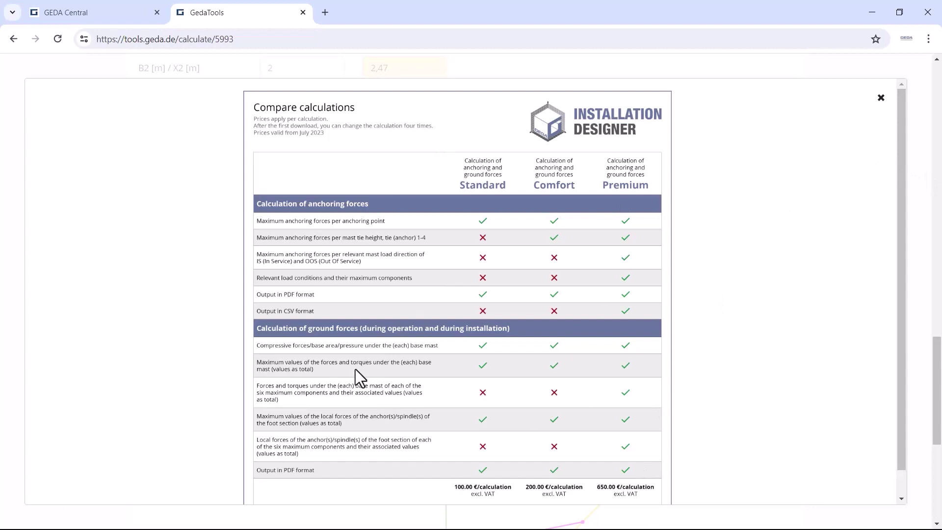
{"action": "left_click", "coordinate": [881, 98]}
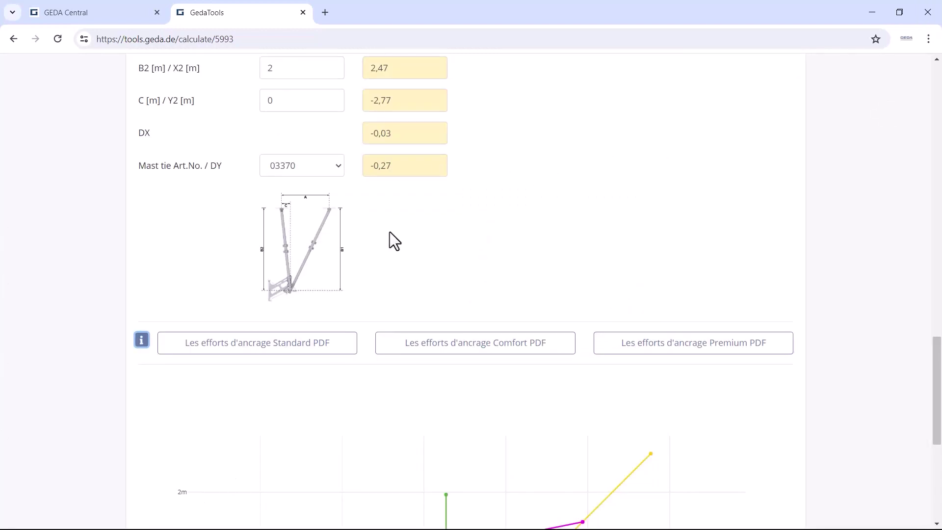
Download the Standard anchoring forces calculation and open the anchoring forces PDF from the downloaded ZIP archive.
{"action": "left_click", "coordinate": [249, 346]}
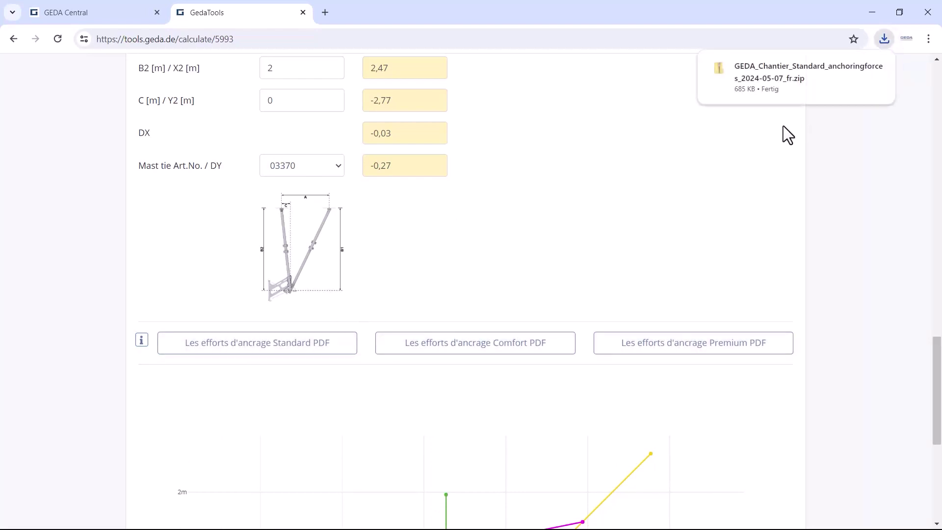
{"action": "left_click", "coordinate": [772, 81]}
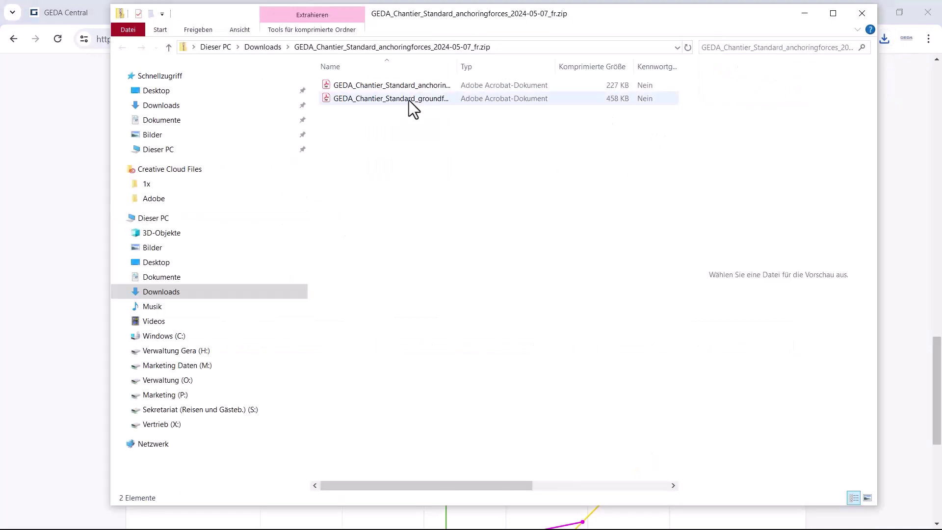
{"action": "left_click", "coordinate": [407, 87]}
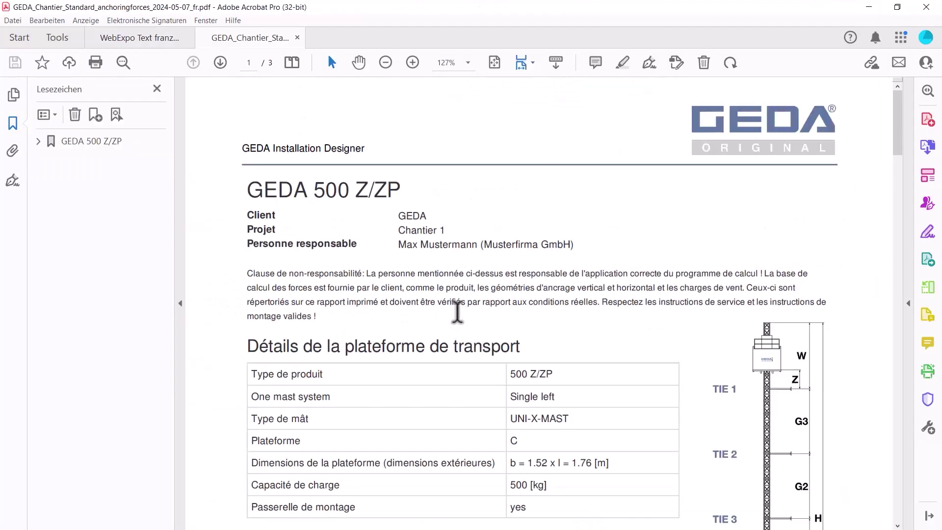
Hide the bookmarks and examine the platform, vertical mast installation and wind force details in the anchoring forces report.
{"action": "scroll", "coordinate": [457, 312], "scroll_direction": "down", "scroll_amount": 2}
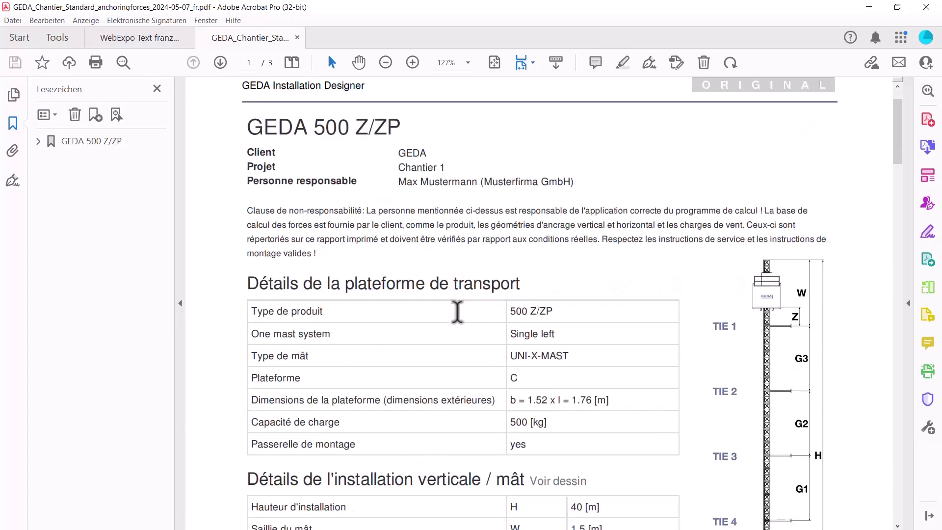
{"action": "left_click", "coordinate": [182, 295]}
{"action": "scroll", "coordinate": [91, 257], "scroll_direction": "down", "scroll_amount": 2}
{"action": "scroll", "coordinate": [86, 271], "scroll_direction": "up", "scroll_amount": 2}
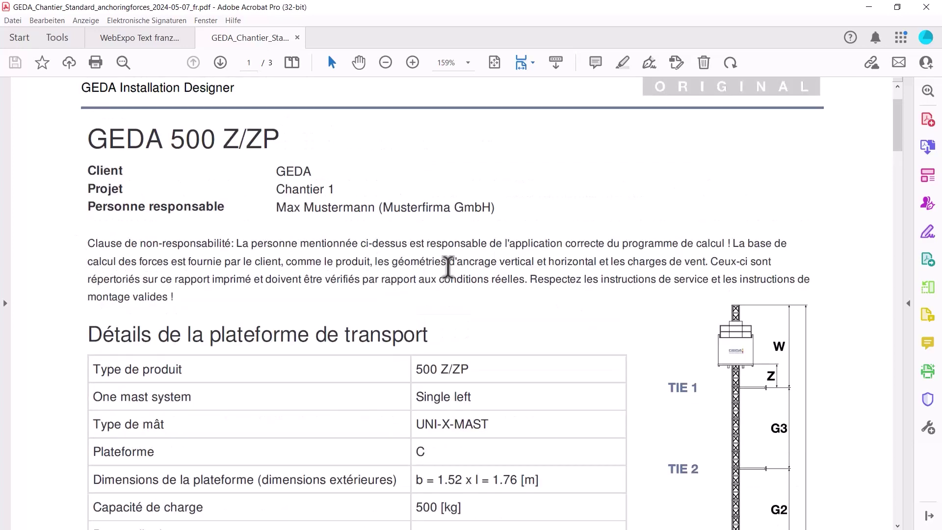
{"action": "scroll", "coordinate": [447, 266], "scroll_direction": "down", "scroll_amount": 2}
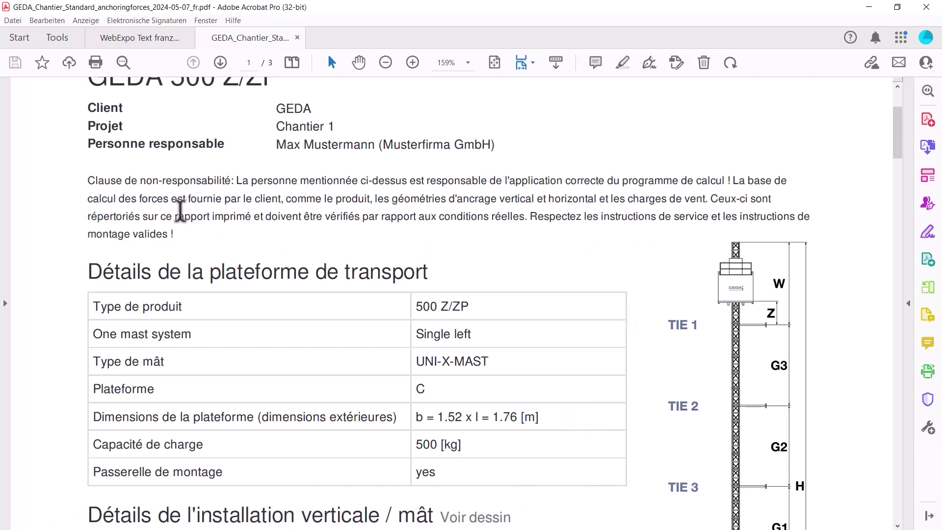
{"action": "scroll", "coordinate": [370, 431], "scroll_direction": "down", "scroll_amount": 2}
{"action": "scroll", "coordinate": [412, 351], "scroll_direction": "down", "scroll_amount": 12}
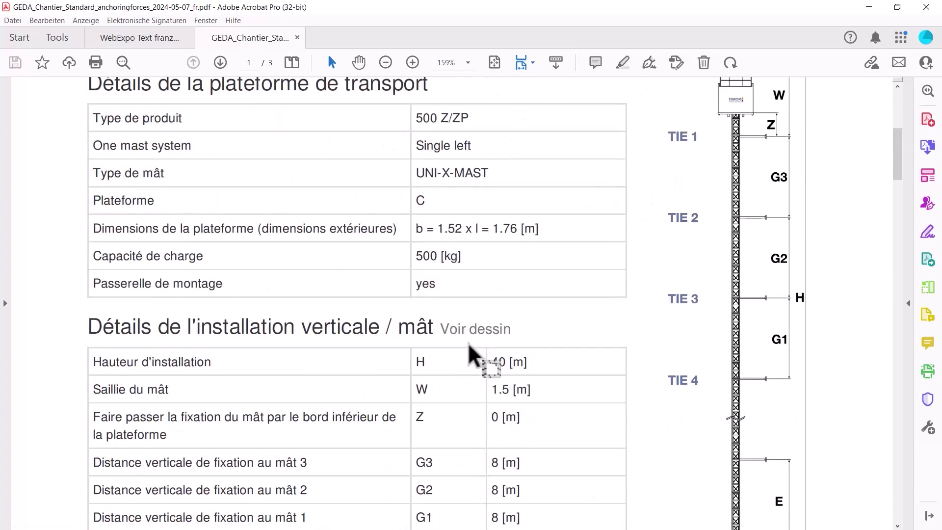
{"action": "scroll", "coordinate": [487, 285], "scroll_direction": "down", "scroll_amount": 4}
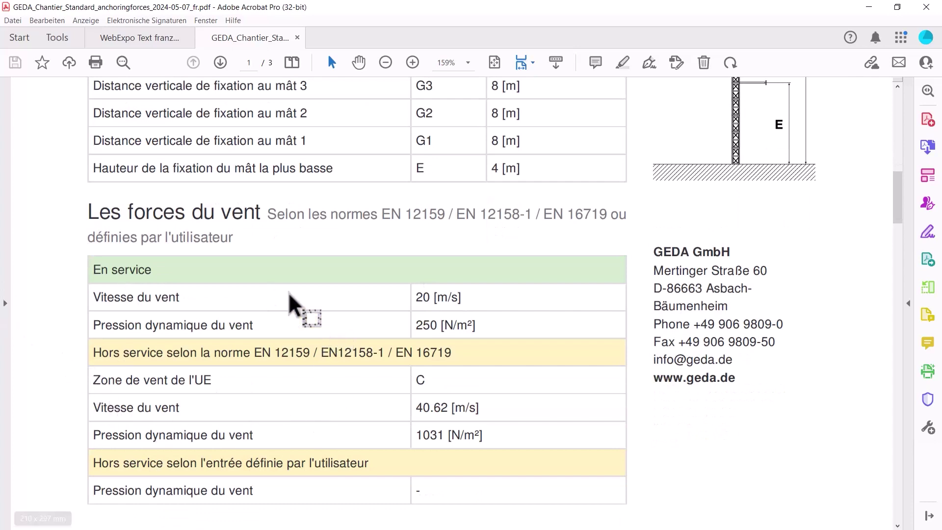
{"action": "scroll", "coordinate": [126, 363], "scroll_direction": "down", "scroll_amount": 16}
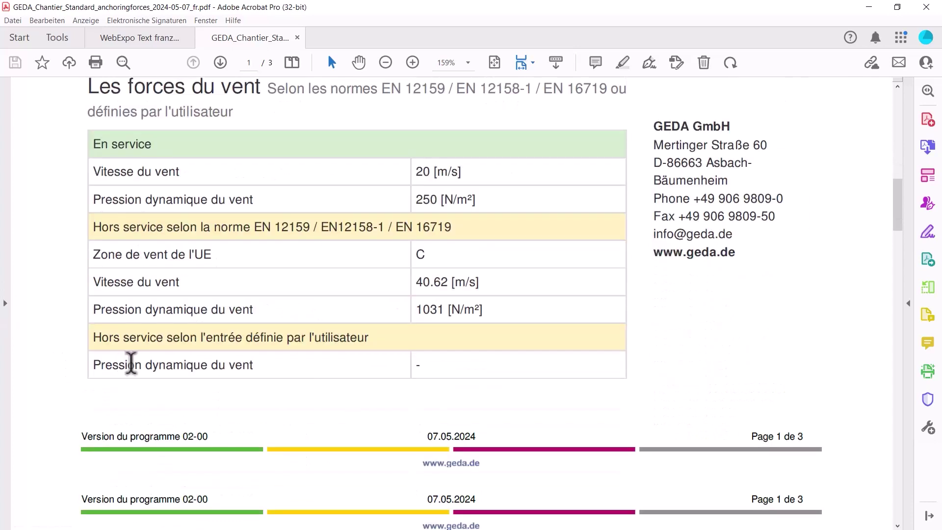
Examine the horizontal mast tie geometry and the maximum anchoring forces (Efforts d'ancrage maximums) in the report.
{"action": "scroll", "coordinate": [209, 305], "scroll_direction": "down", "scroll_amount": 4}
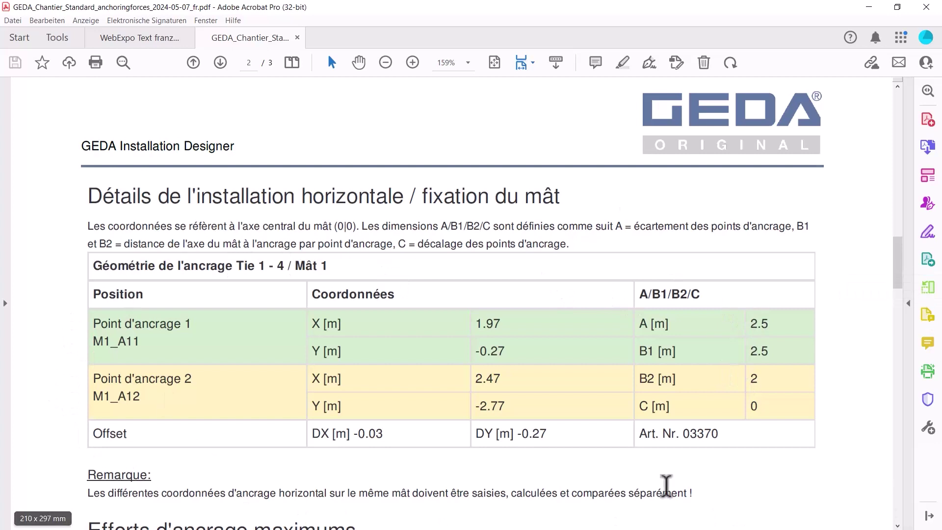
{"action": "scroll", "coordinate": [405, 326], "scroll_direction": "down", "scroll_amount": 3}
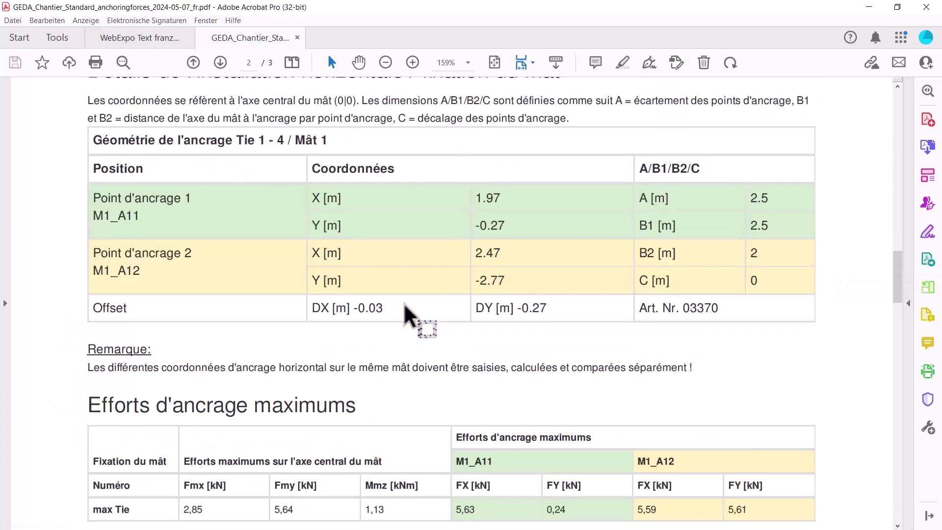
{"action": "scroll", "coordinate": [405, 305], "scroll_direction": "down", "scroll_amount": 4}
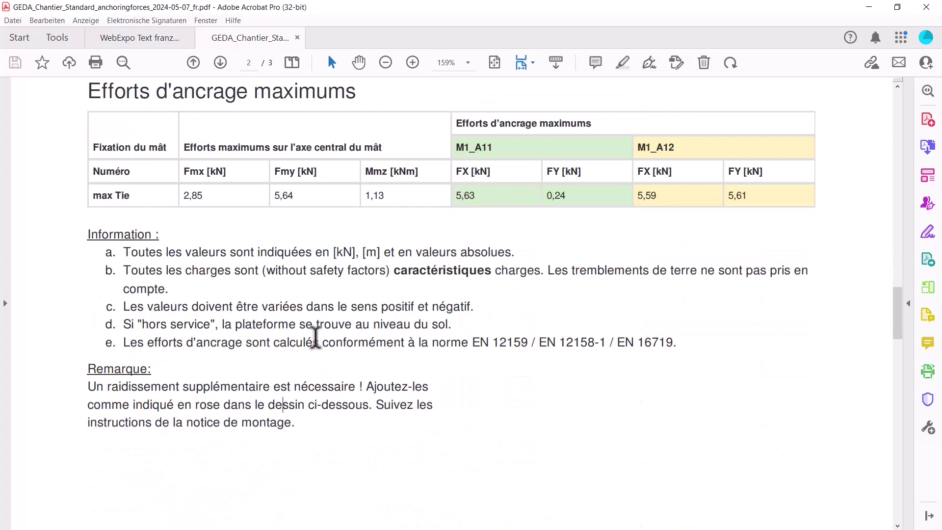
Switch back to the ZIP archive in File Explorer, open the ground forces PDF and hide its bookmarks.
{"action": "key", "text": "super"}
{"action": "mouse_move", "coordinate": [561, 517]}
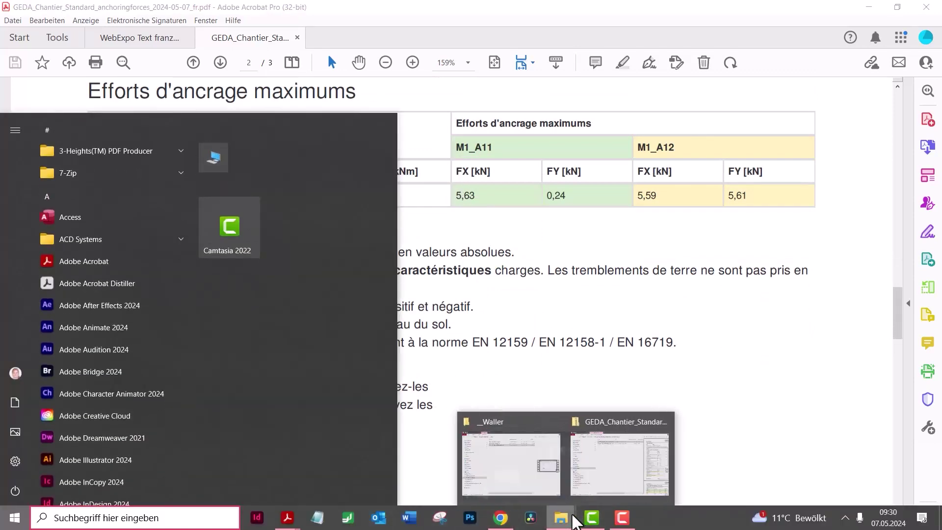
{"action": "left_click", "coordinate": [619, 466]}
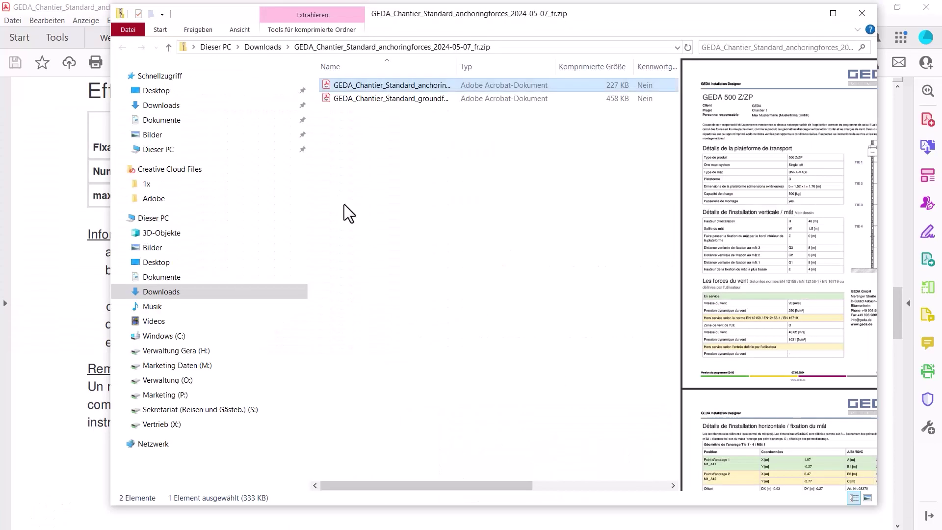
{"action": "left_click", "coordinate": [411, 102]}
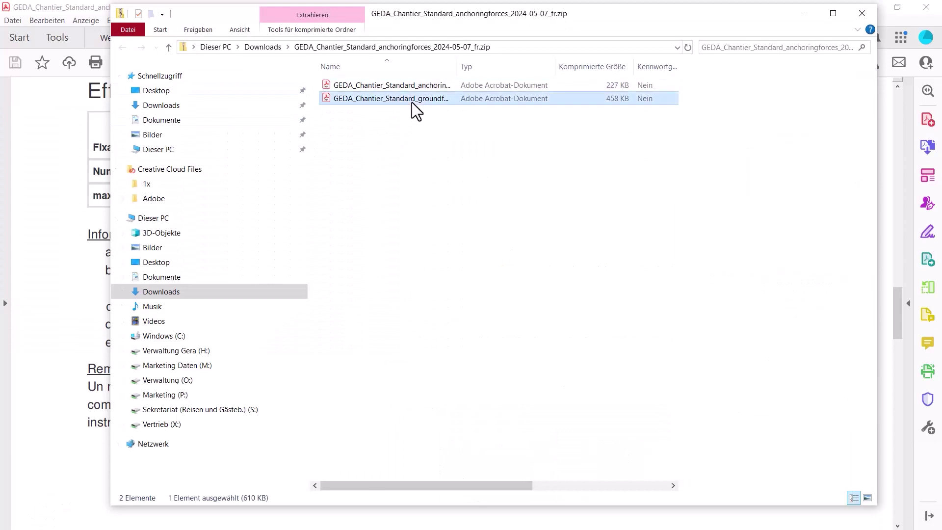
{"action": "key", "text": "Return"}
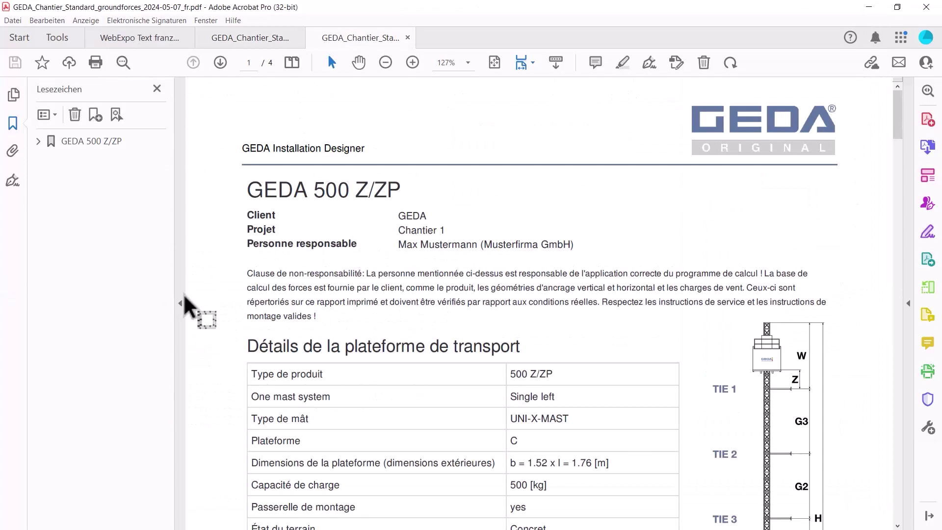
{"action": "left_click", "coordinate": [180, 300]}
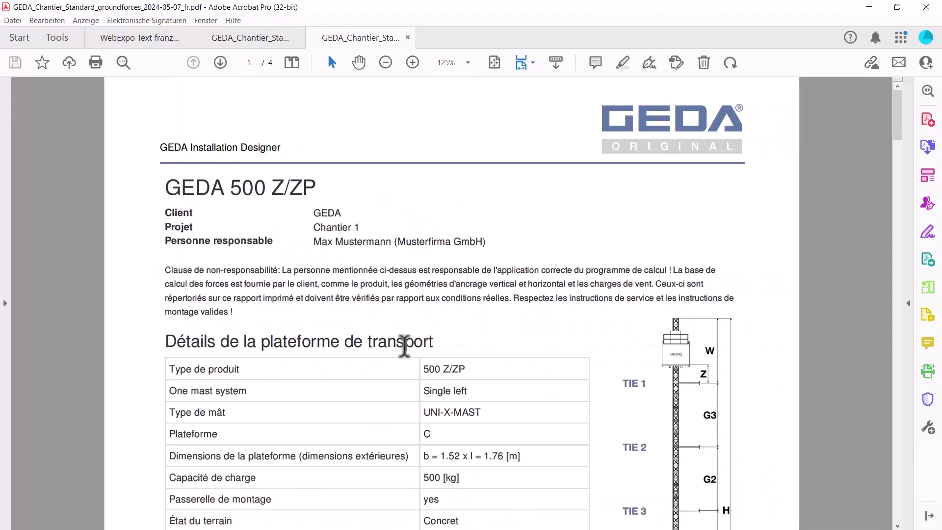
Read through the pages of the ground forces report, including the wind data for service and installation.
{"action": "scroll", "coordinate": [405, 345], "scroll_direction": "down", "scroll_amount": 15}
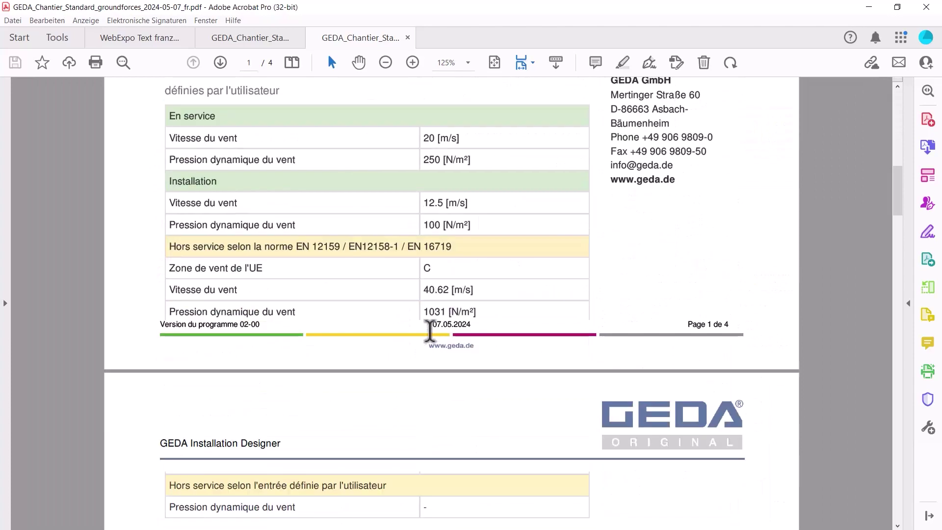
{"action": "scroll", "coordinate": [431, 339], "scroll_direction": "down", "scroll_amount": 3}
{"action": "scroll", "coordinate": [433, 343], "scroll_direction": "down", "scroll_amount": 8}
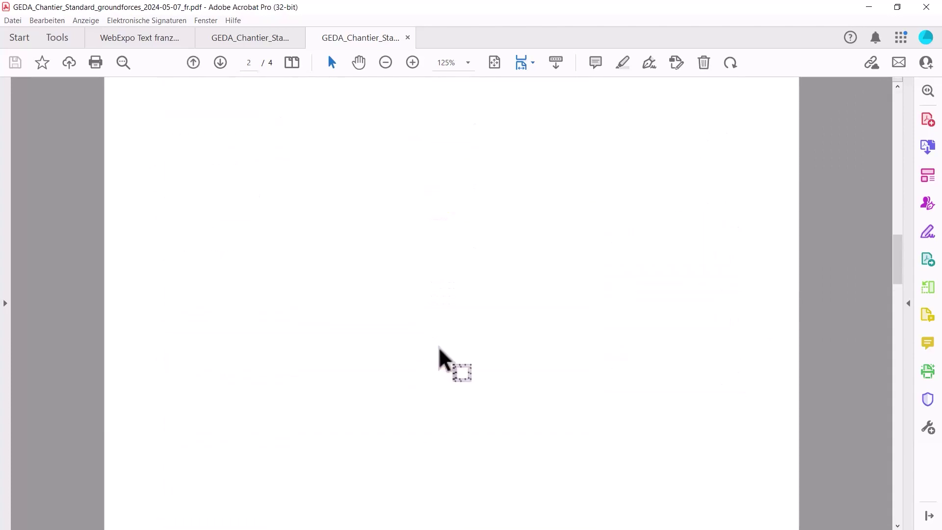
{"action": "scroll", "coordinate": [441, 349], "scroll_direction": "down", "scroll_amount": 10}
{"action": "scroll", "coordinate": [448, 349], "scroll_direction": "down", "scroll_amount": 10}
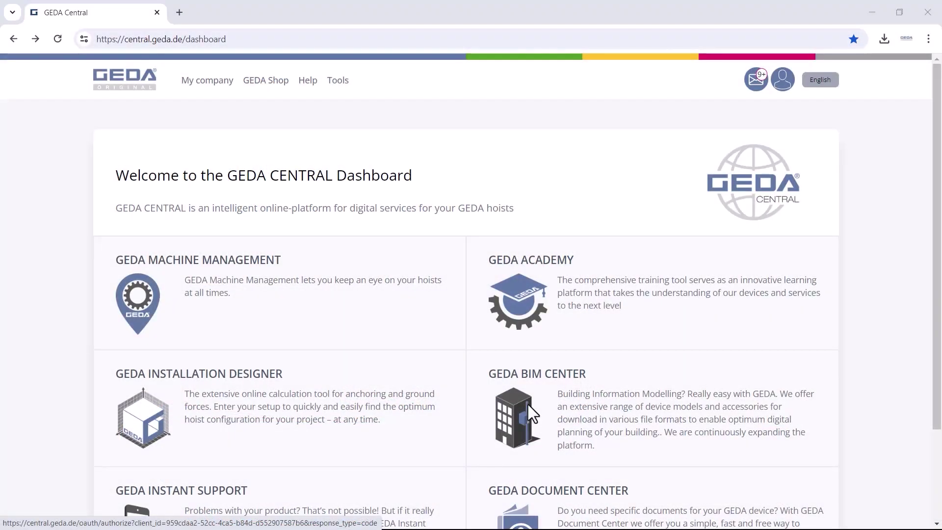
Open the GEDA BIM Center and bring up the GEDA 1500 Z/ZP product among the rack and pinion transport platforms.
{"action": "left_click", "coordinate": [527, 404]}
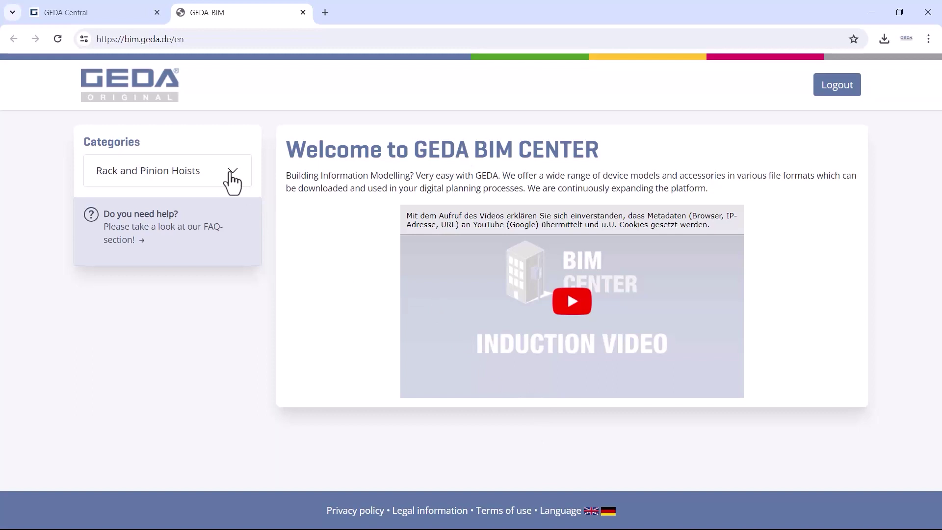
{"action": "left_click", "coordinate": [233, 179]}
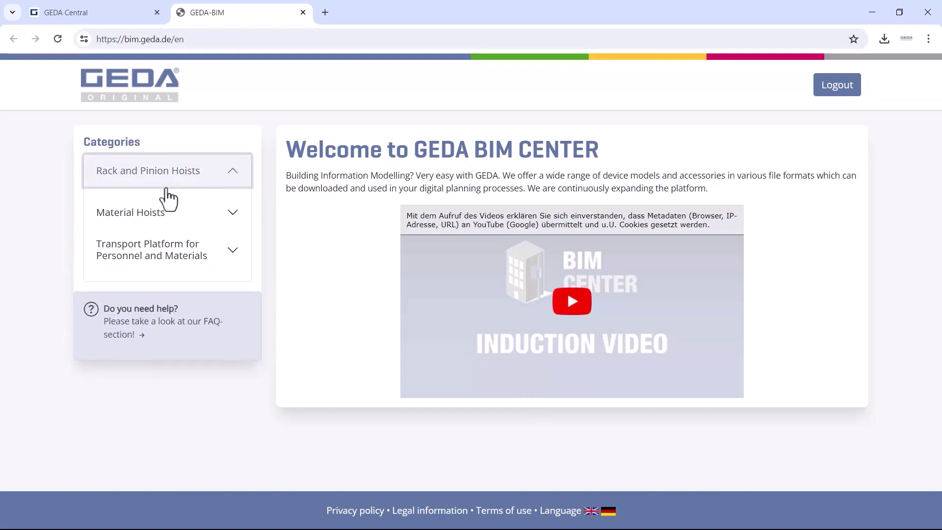
{"action": "left_click", "coordinate": [134, 218]}
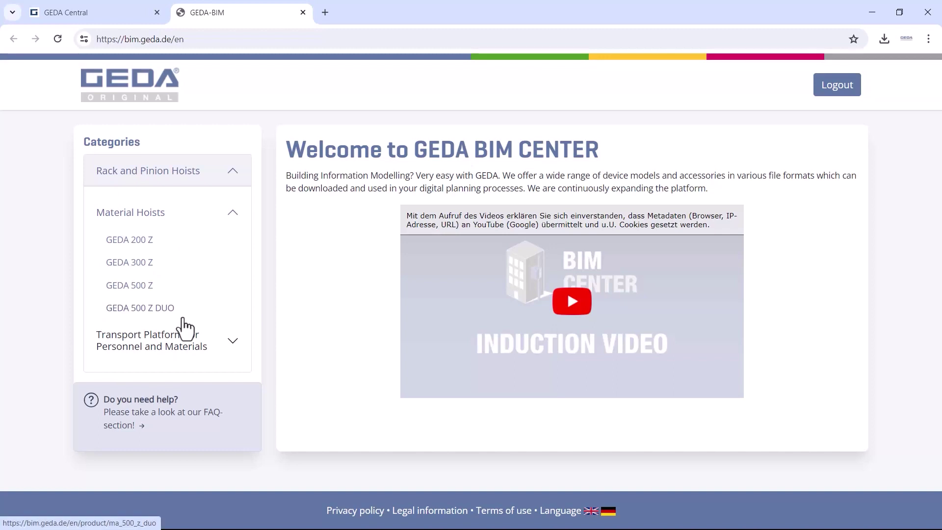
{"action": "left_click", "coordinate": [227, 346]}
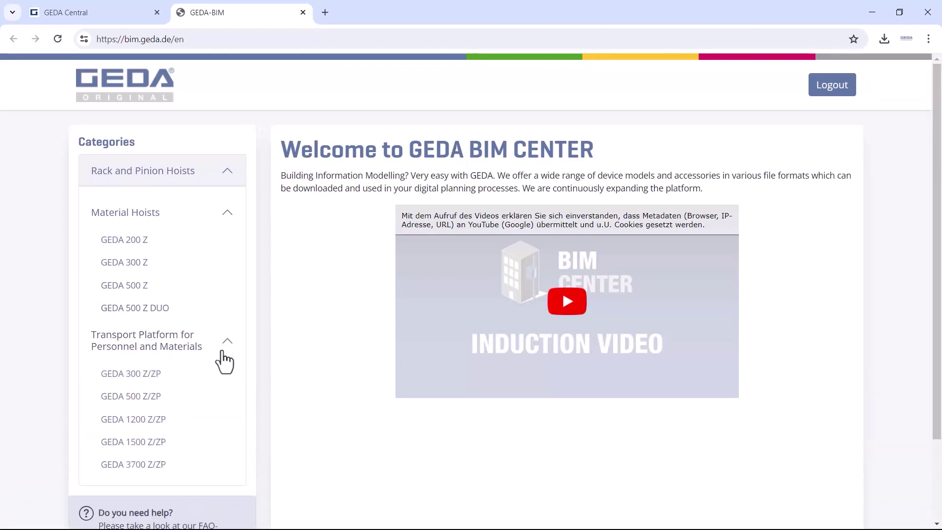
{"action": "scroll", "coordinate": [224, 361], "scroll_direction": "down", "scroll_amount": 1}
{"action": "scroll", "coordinate": [215, 361], "scroll_direction": "down", "scroll_amount": 1}
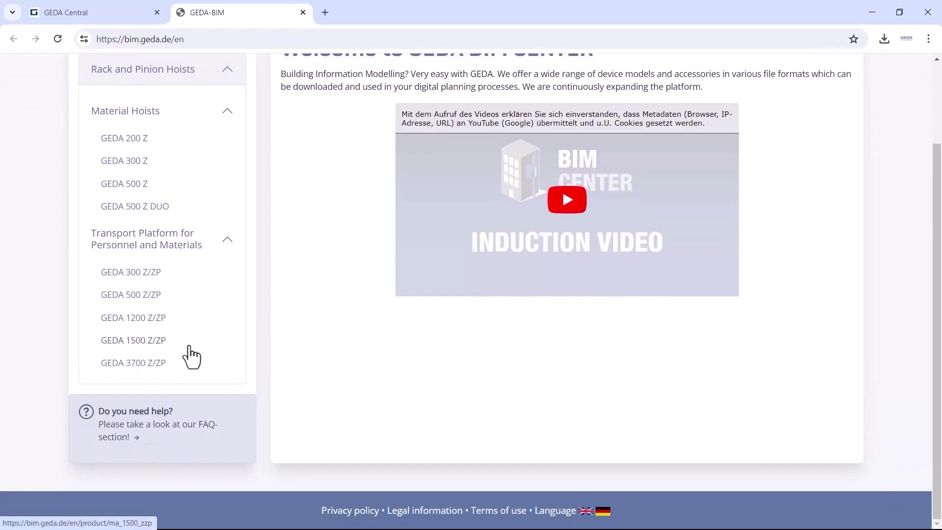
{"action": "left_click", "coordinate": [157, 345]}
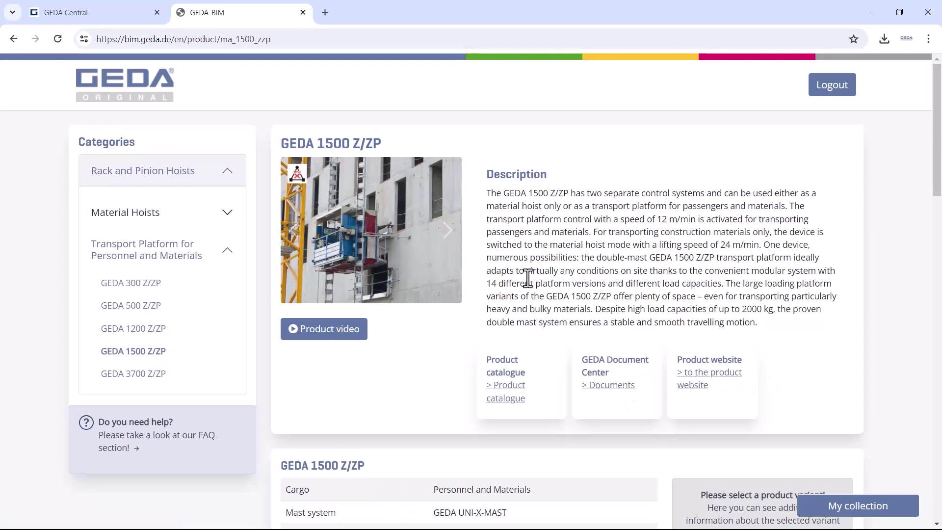
Examine the technical data and the available platform variants of the GEDA 1500 Z/ZP.
{"action": "scroll", "coordinate": [583, 332], "scroll_direction": "down", "scroll_amount": 3}
{"action": "scroll", "coordinate": [584, 318], "scroll_direction": "down", "scroll_amount": 3}
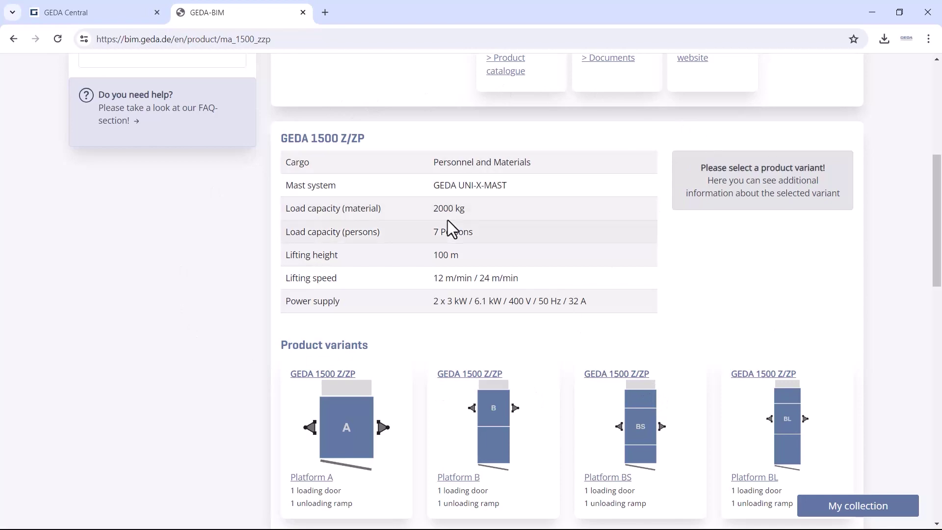
{"action": "scroll", "coordinate": [447, 220], "scroll_direction": "down", "scroll_amount": 3}
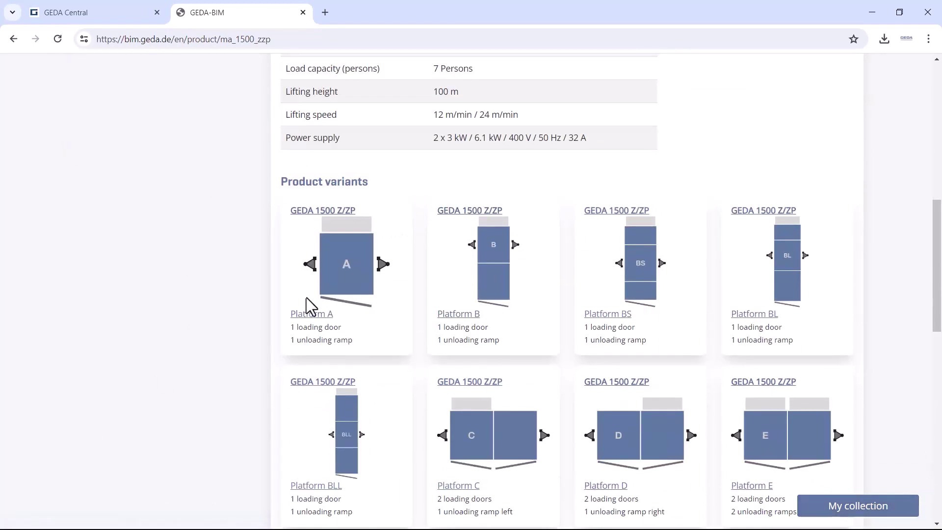
{"action": "scroll", "coordinate": [329, 302], "scroll_direction": "down", "scroll_amount": 2}
{"action": "scroll", "coordinate": [329, 302], "scroll_direction": "down", "scroll_amount": 2}
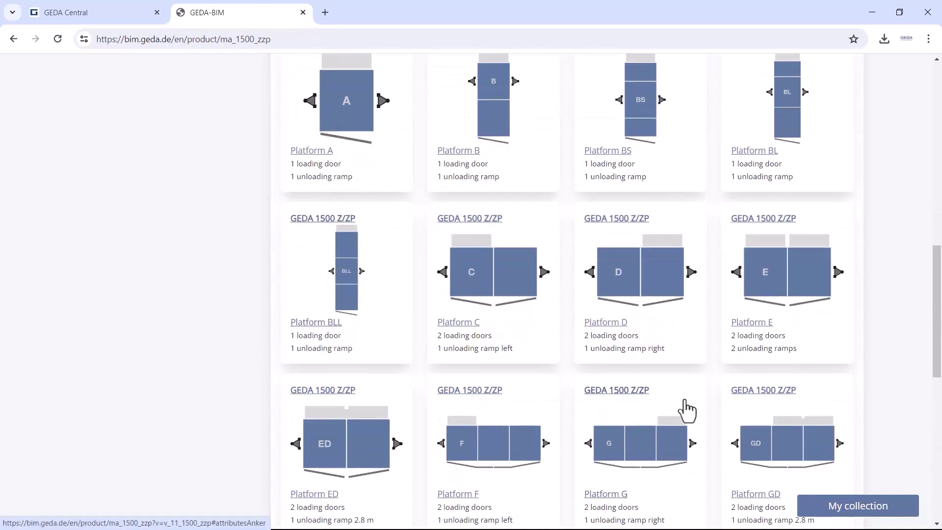
Choose the Platform BS variant and add its Revit 3D family, configurable 3D DWG and standard 2D PDF to the collection.
{"action": "scroll", "coordinate": [649, 342], "scroll_direction": "up", "scroll_amount": 2}
{"action": "scroll", "coordinate": [650, 343], "scroll_direction": "up", "scroll_amount": 1}
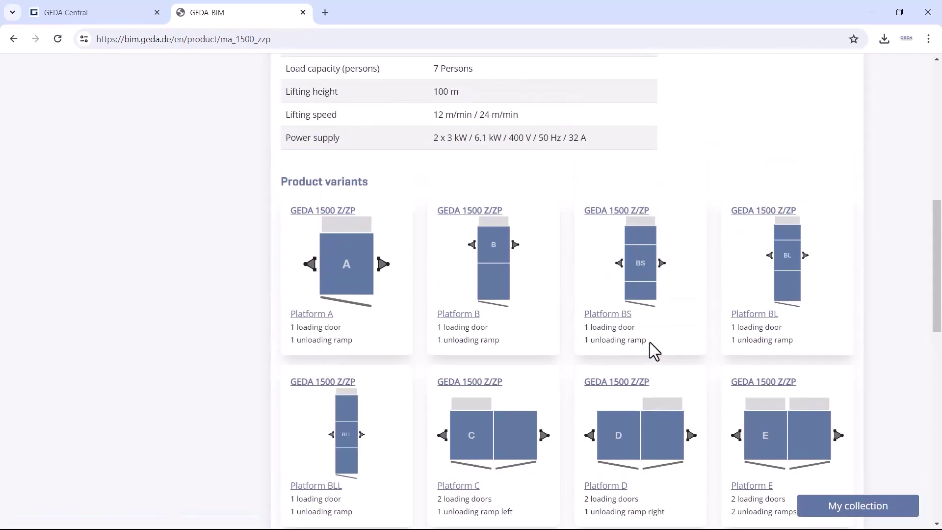
{"action": "left_click", "coordinate": [641, 257]}
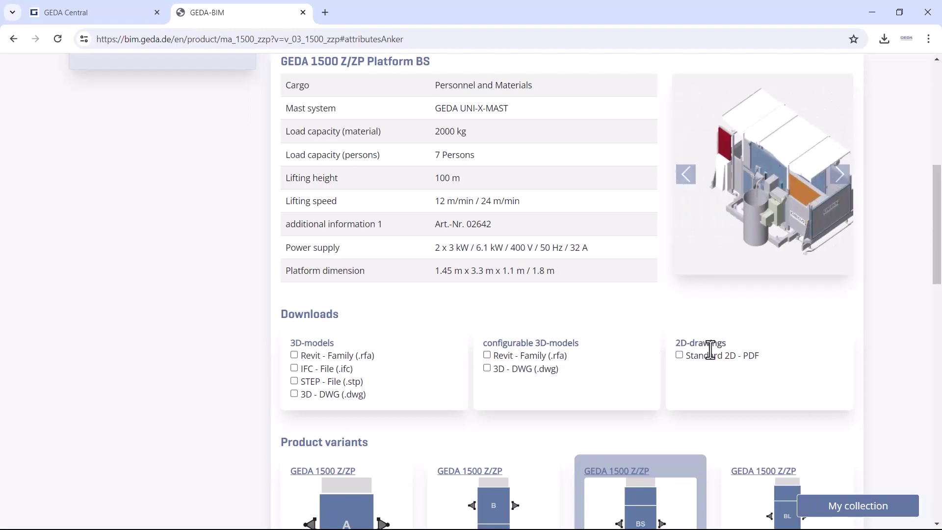
{"action": "left_click", "coordinate": [299, 355]}
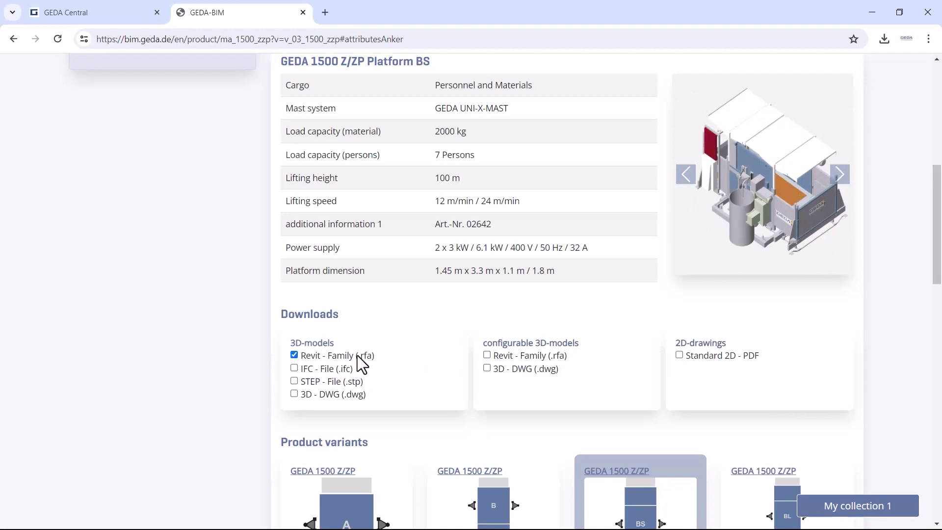
{"action": "left_click", "coordinate": [488, 370]}
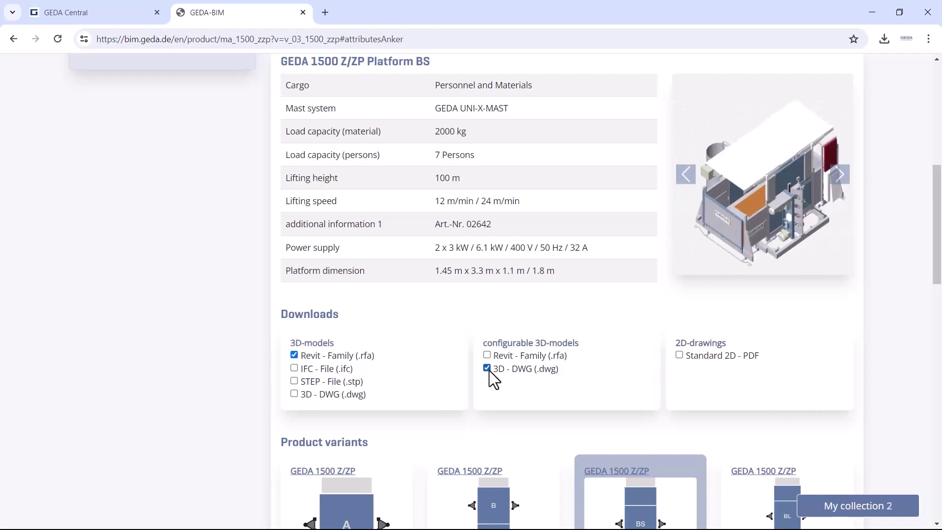
{"action": "left_click", "coordinate": [679, 356]}
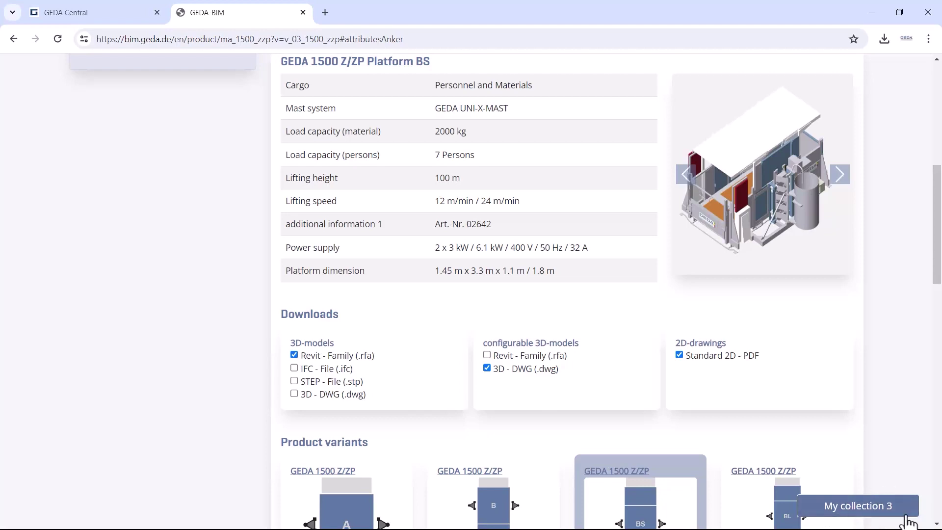
Download the collection of Platform BS files and open the downloaded ZIP archive.
{"action": "left_click", "coordinate": [878, 512]}
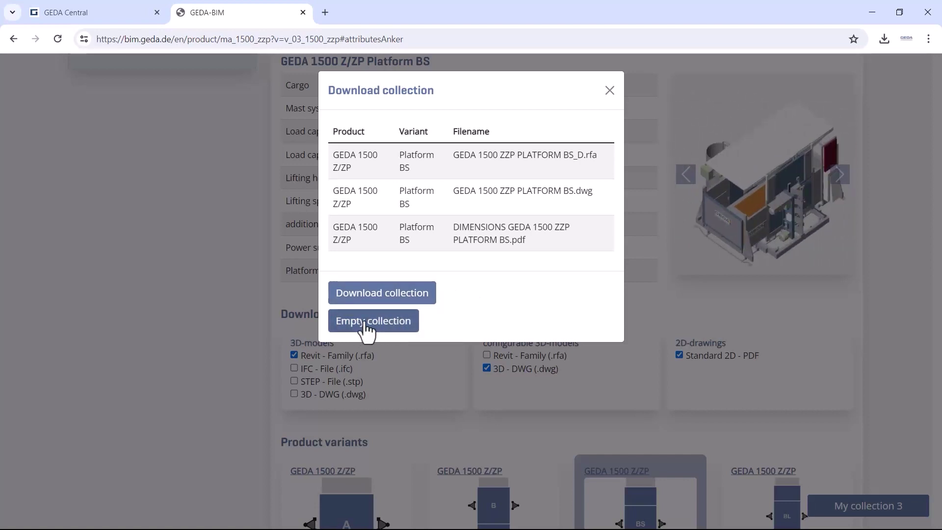
{"action": "left_click", "coordinate": [381, 294]}
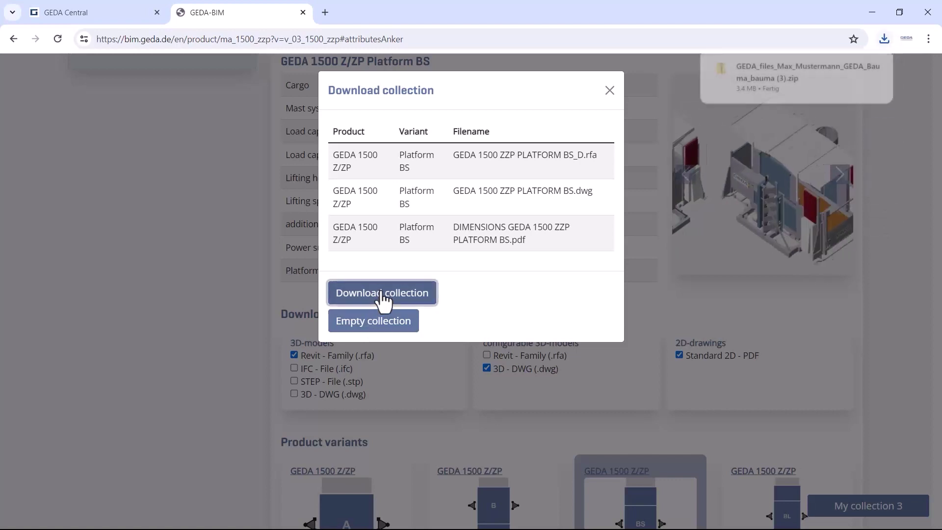
{"action": "left_click", "coordinate": [804, 76]}
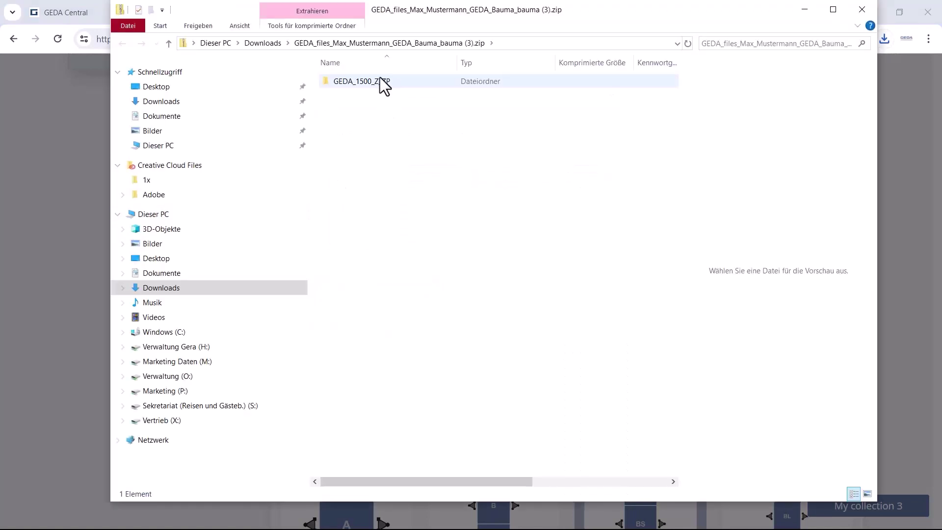
In the archive's GEDA_1500_Z_ZP folder, open the 2D dimensions PDF for Platform BS and hide its layer list.
{"action": "double_click", "coordinate": [375, 81]}
{"action": "left_click", "coordinate": [363, 81]}
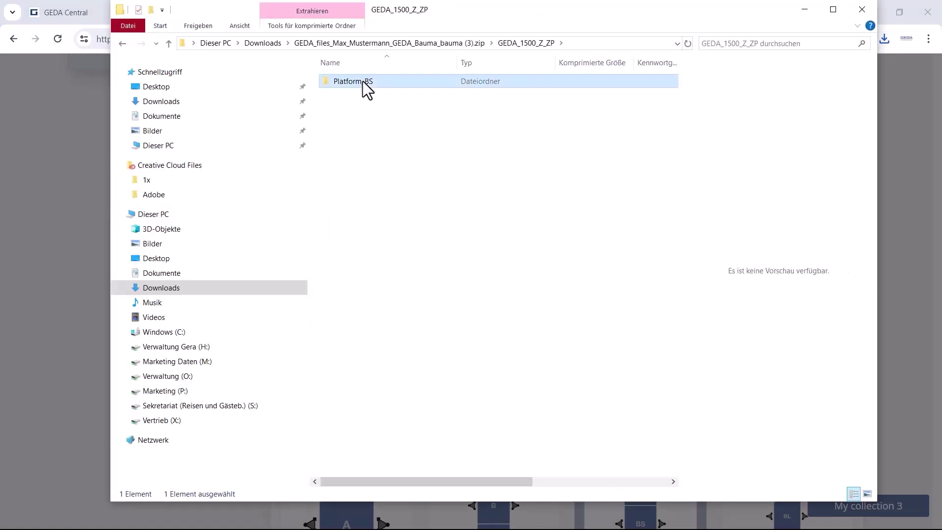
{"action": "double_click", "coordinate": [363, 80]}
{"action": "left_click", "coordinate": [354, 89]}
{"action": "double_click", "coordinate": [355, 83]}
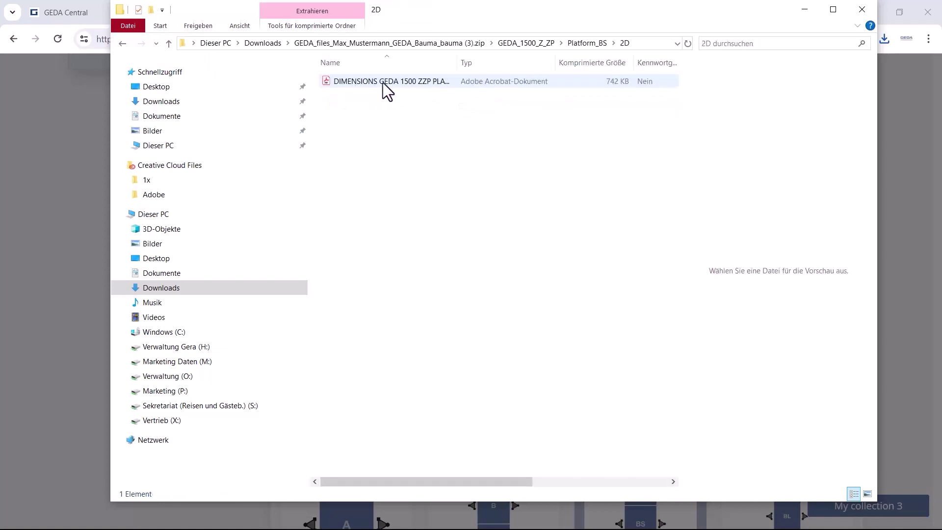
{"action": "left_click", "coordinate": [383, 82]}
{"action": "double_click", "coordinate": [382, 82]}
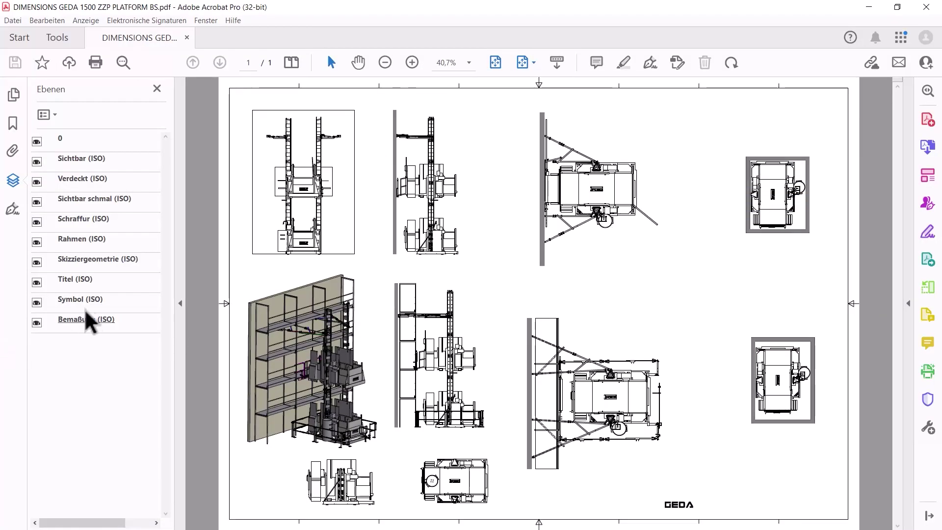
{"action": "left_click", "coordinate": [178, 303]}
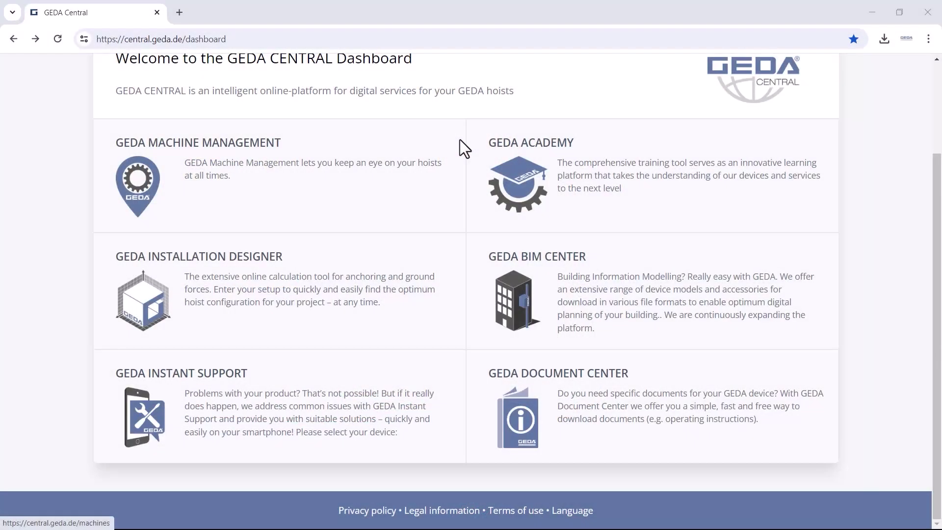
Go to GEDA Instant Support from the GEDA CENTRAL dashboard and open the GEDA MINI / MAXI support page.
{"action": "left_click", "coordinate": [240, 412]}
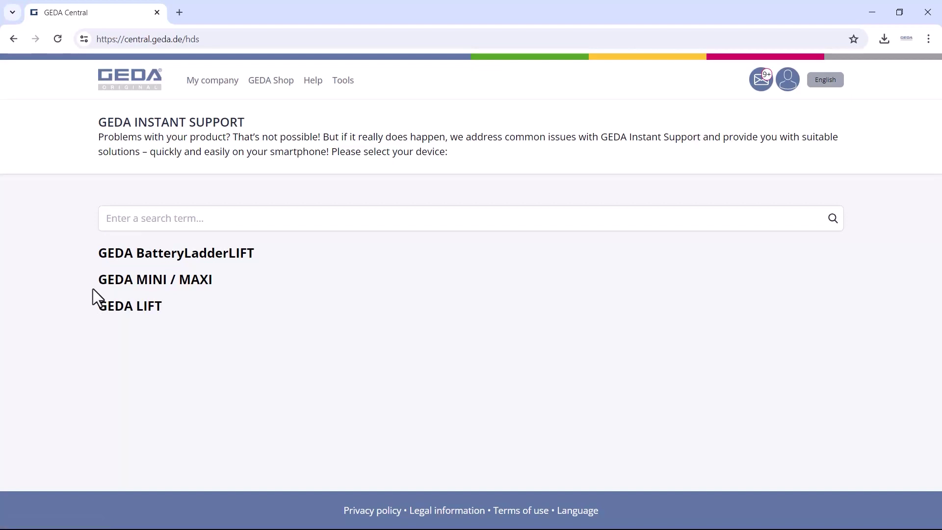
{"action": "left_click", "coordinate": [147, 218]}
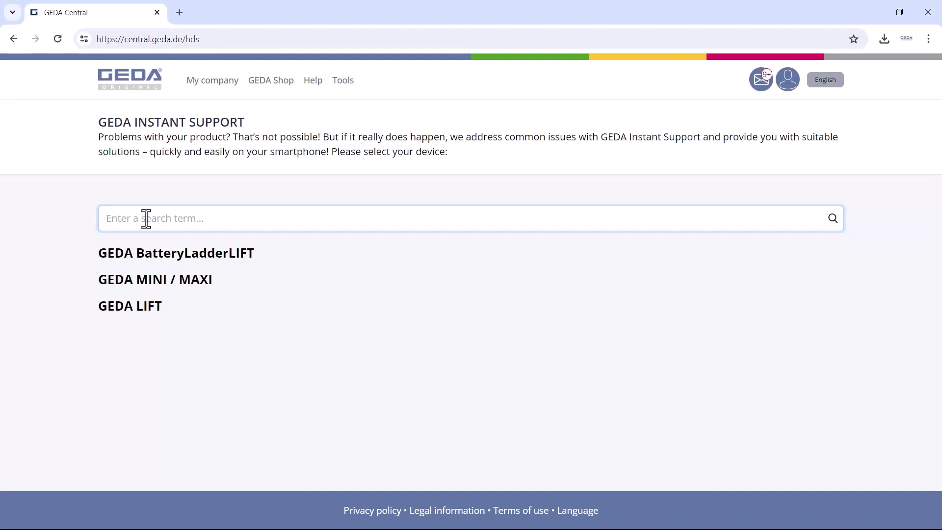
{"action": "left_click", "coordinate": [142, 285]}
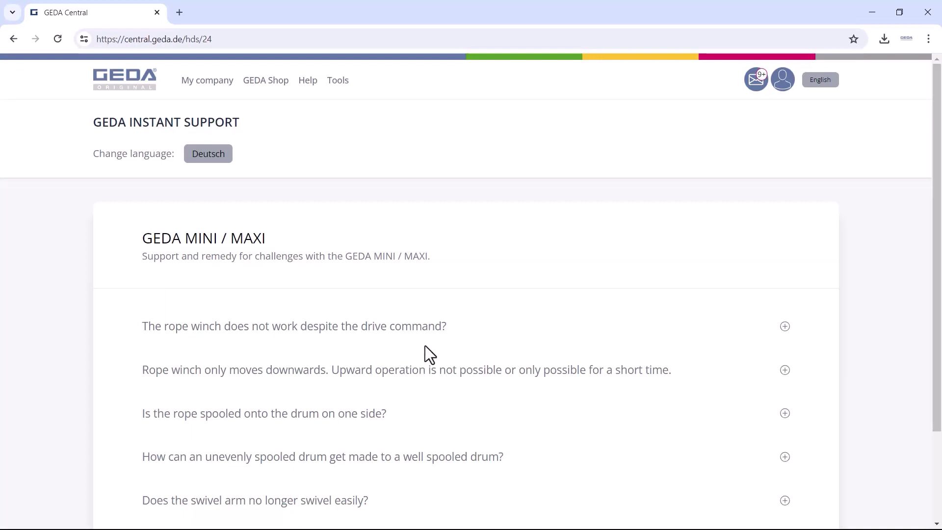
Expand the question about the rope winch not working despite the drive command and read its control fuse and slack rope switch instructions.
{"action": "left_click", "coordinate": [786, 329]}
{"action": "scroll", "coordinate": [554, 347], "scroll_direction": "down", "scroll_amount": 3}
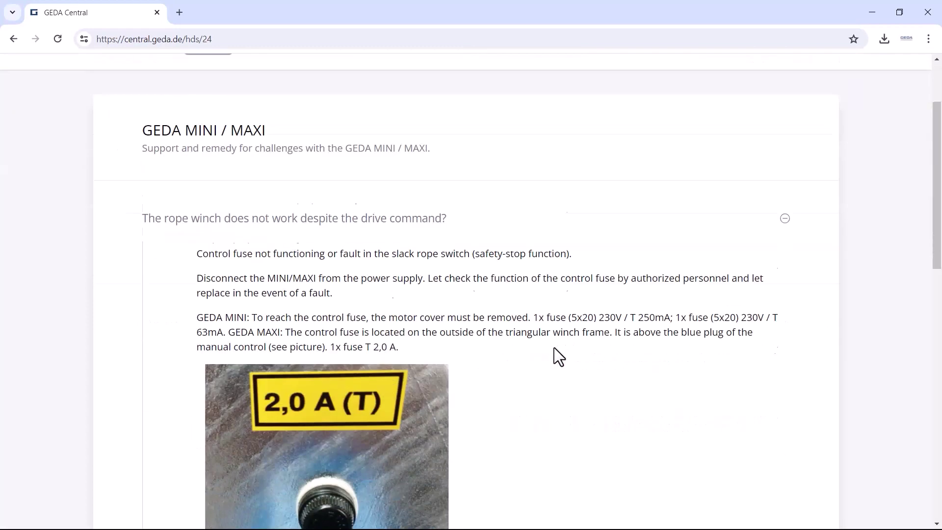
{"action": "scroll", "coordinate": [554, 342], "scroll_direction": "down", "scroll_amount": 3}
{"action": "scroll", "coordinate": [558, 339], "scroll_direction": "up", "scroll_amount": 3}
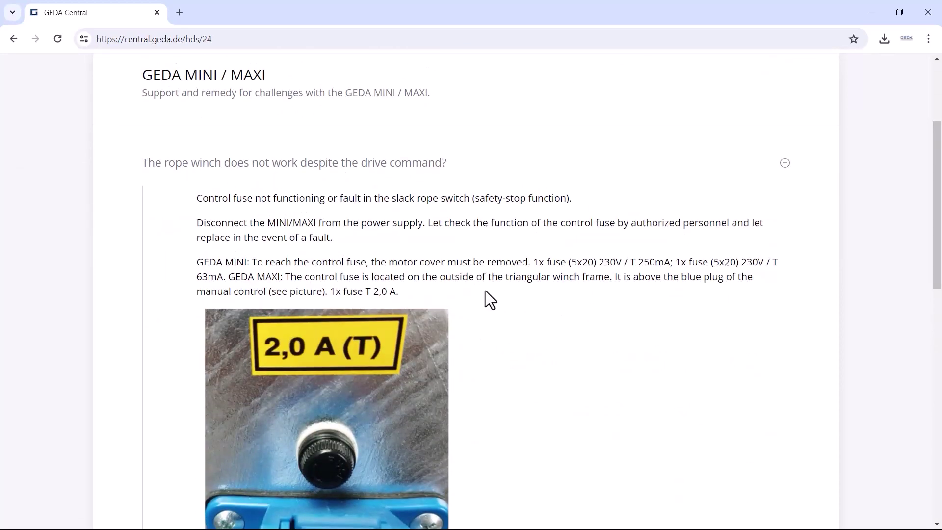
{"action": "scroll", "coordinate": [485, 291], "scroll_direction": "down", "scroll_amount": 3}
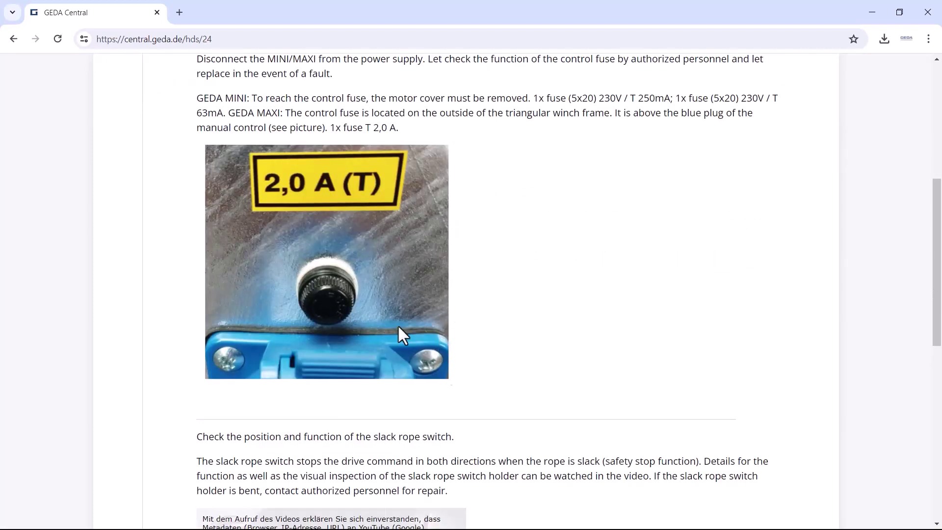
{"action": "scroll", "coordinate": [696, 417], "scroll_direction": "down", "scroll_amount": 3}
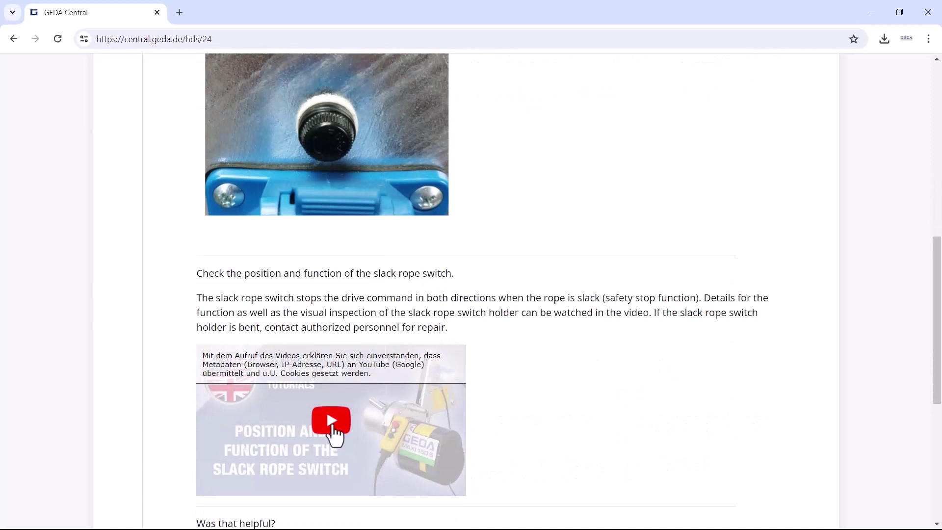
Load and play the embedded slack rope switch tutorial video, skipping ahead to about 0:13.
{"action": "left_click", "coordinate": [332, 425]}
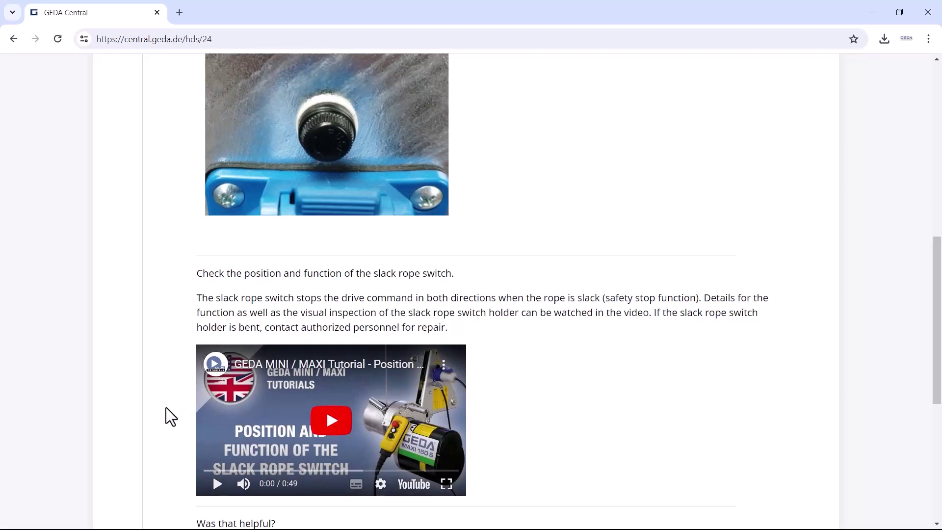
{"action": "left_click", "coordinate": [339, 421]}
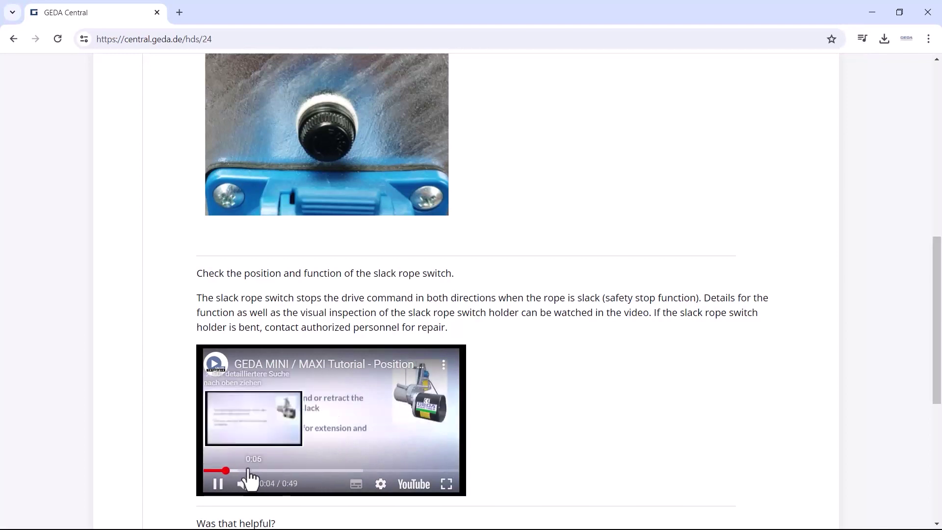
{"action": "left_click", "coordinate": [269, 470]}
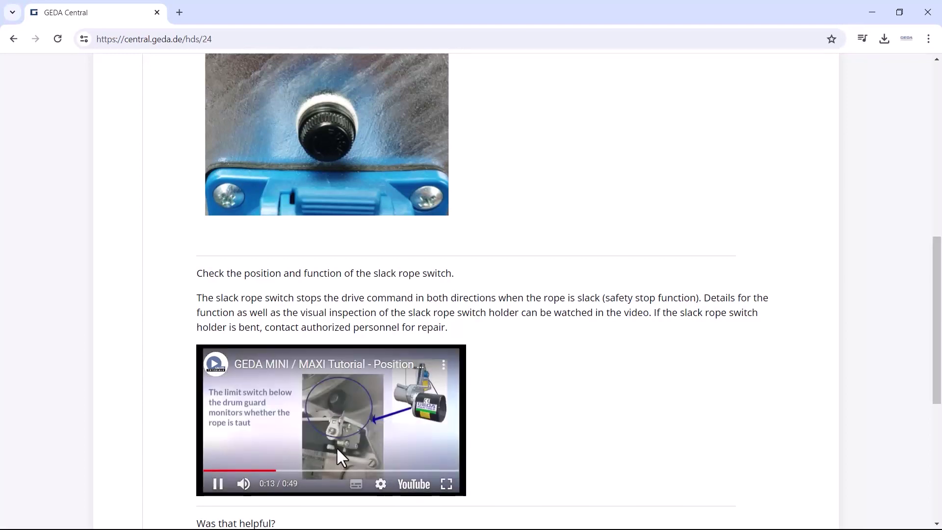
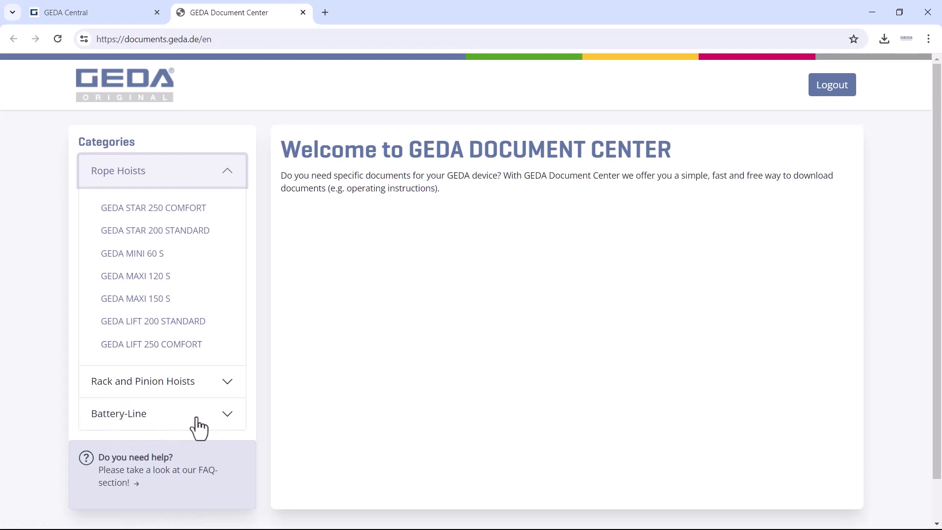
In the GEDA Document Center, open the GEDA 500 Z/ZP product among the rack and pinion transport platforms for personnel and materials.
{"action": "left_click", "coordinate": [228, 382]}
{"action": "scroll", "coordinate": [228, 391], "scroll_direction": "down", "scroll_amount": 3}
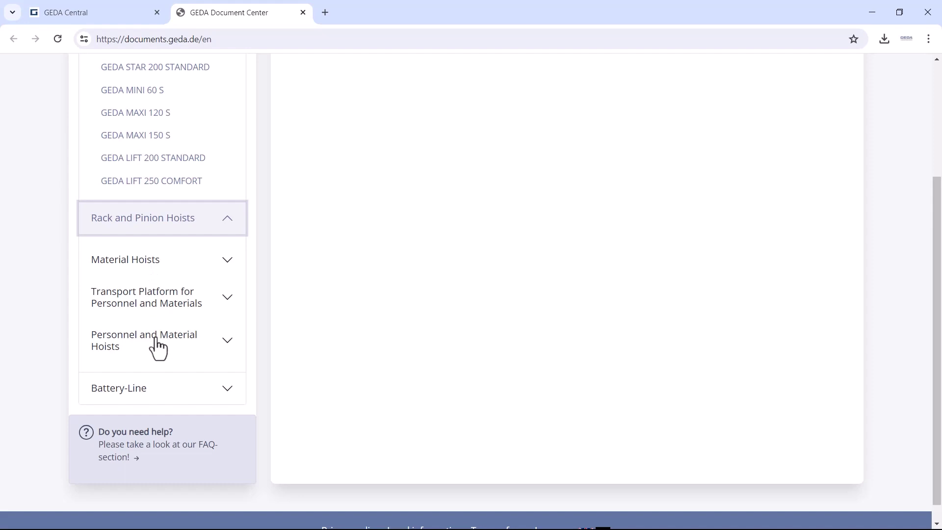
{"action": "left_click", "coordinate": [227, 307]}
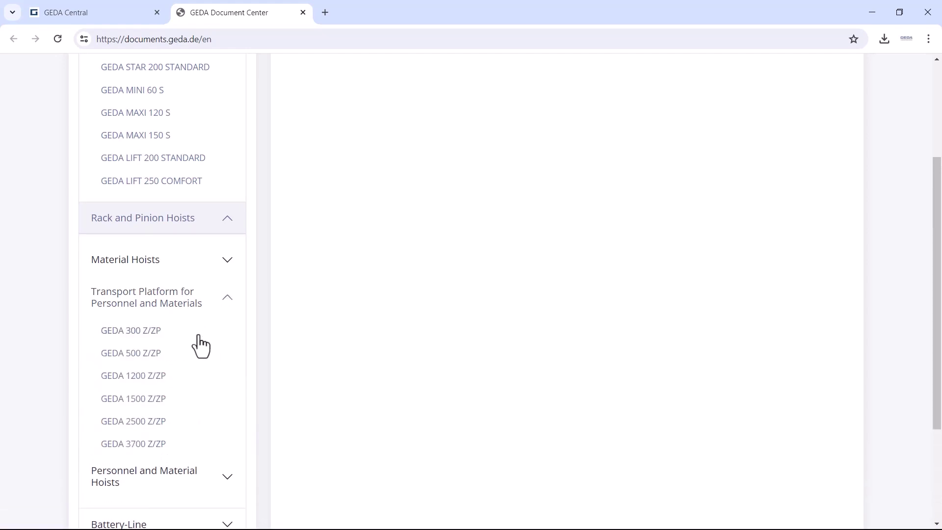
{"action": "left_click", "coordinate": [140, 355]}
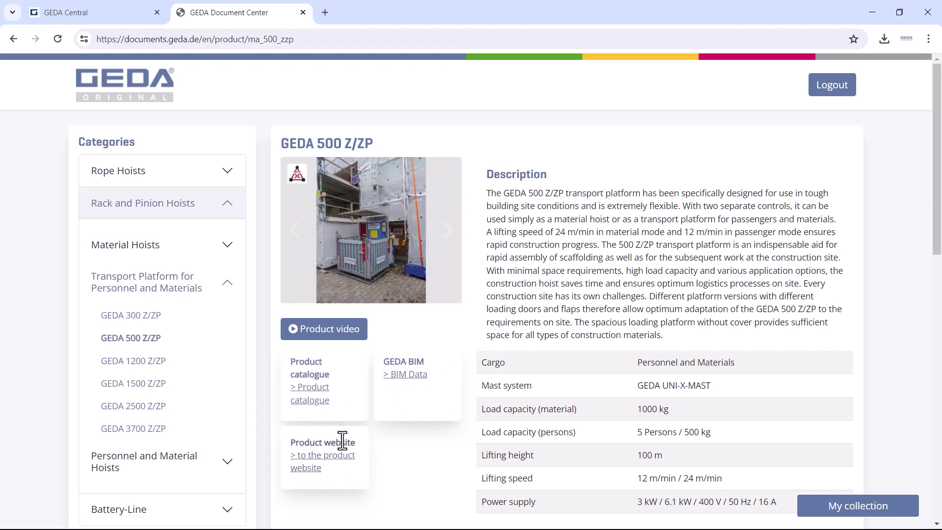
Review the GEDA 500 Z/ZP data and the version comparison, and filter its documents to machine version 2.
{"action": "scroll", "coordinate": [438, 439], "scroll_direction": "down", "scroll_amount": 3}
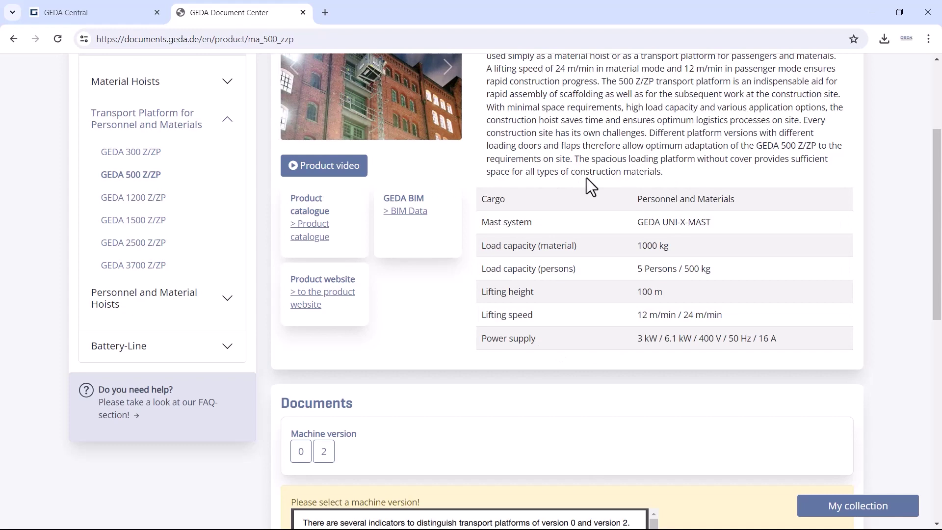
{"action": "scroll", "coordinate": [554, 186], "scroll_direction": "down", "scroll_amount": 3}
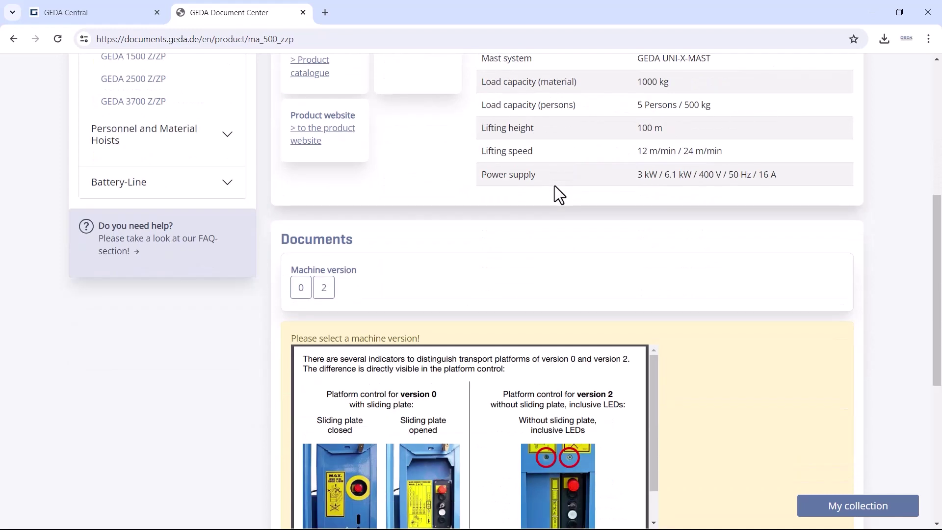
{"action": "scroll", "coordinate": [555, 185], "scroll_direction": "down", "scroll_amount": 3}
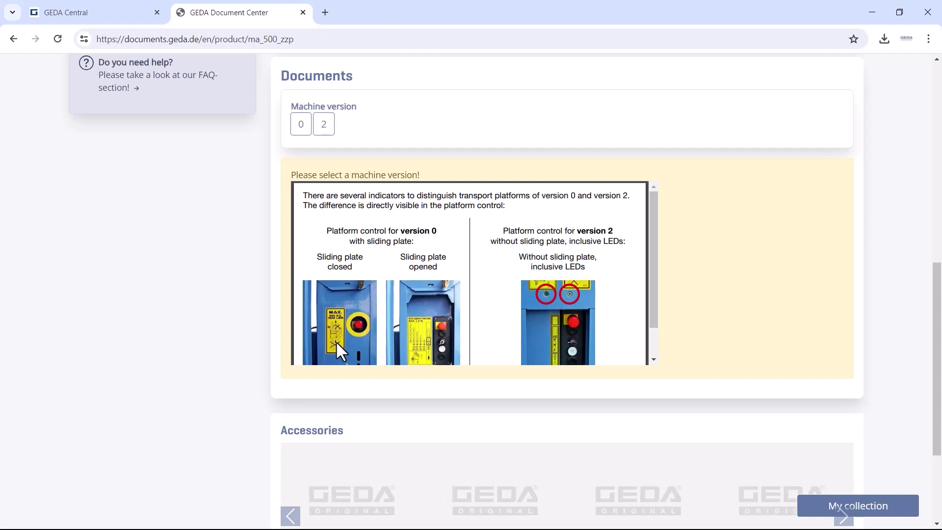
{"action": "left_click", "coordinate": [324, 129]}
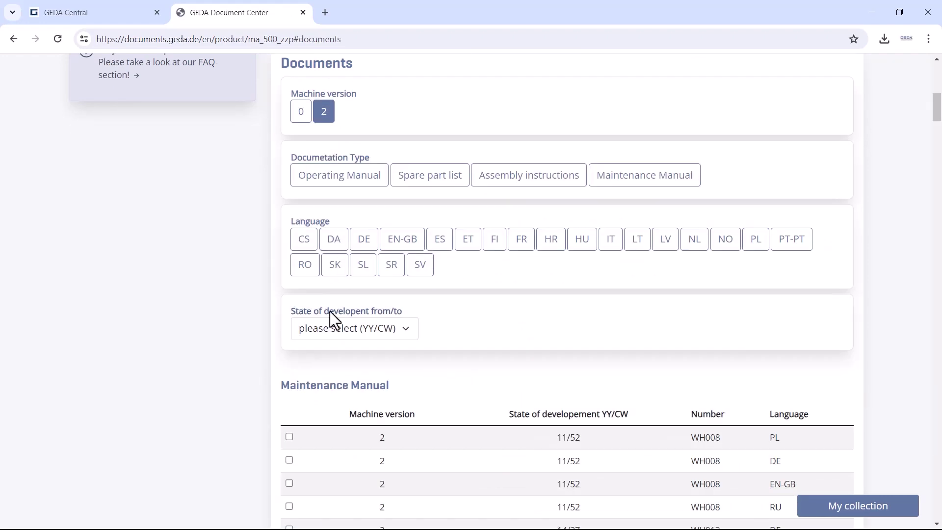
Try the documentation types Operating Manual, Spare part list and Assembly instructions in turn, and settle on Maintenance Manual.
{"action": "left_click", "coordinate": [308, 177]}
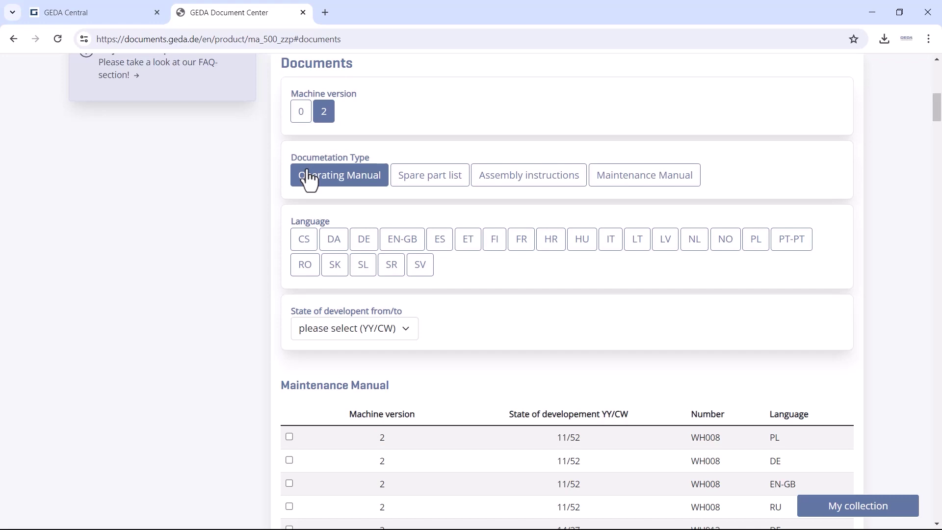
{"action": "left_click", "coordinate": [307, 172]}
{"action": "left_click", "coordinate": [310, 178]}
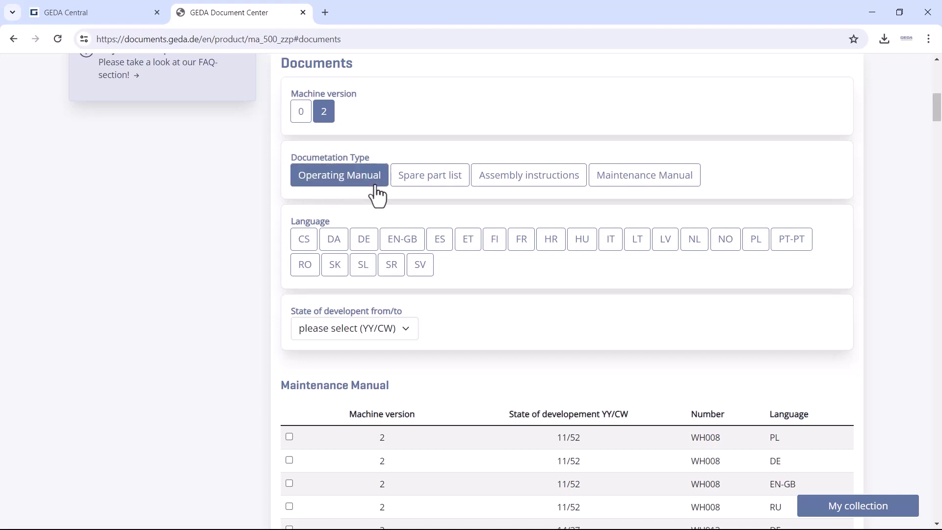
{"action": "left_click", "coordinate": [428, 182]}
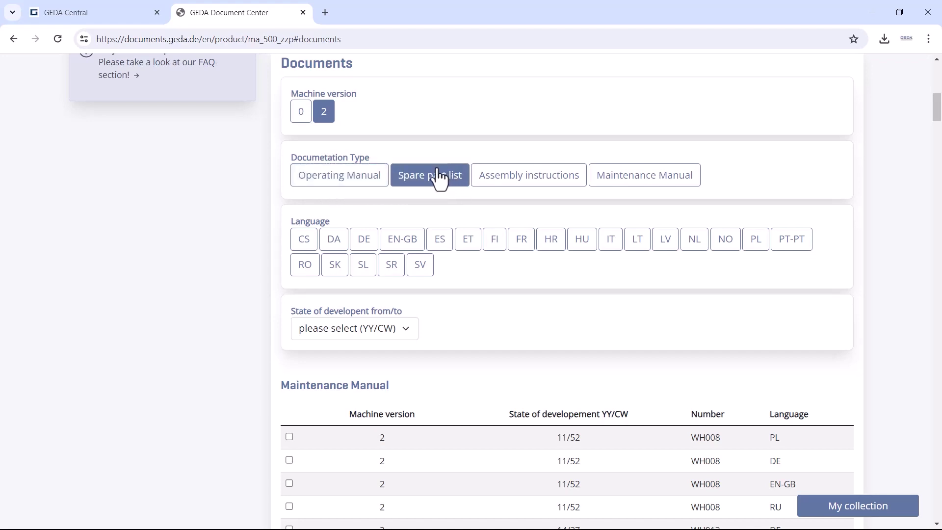
{"action": "left_click", "coordinate": [439, 181]}
{"action": "left_click", "coordinate": [564, 180]}
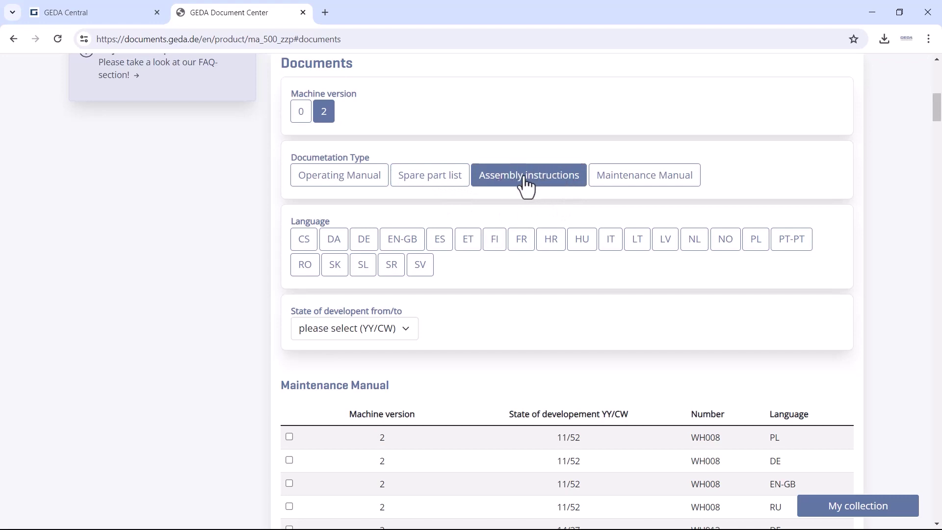
{"action": "left_click", "coordinate": [628, 184]}
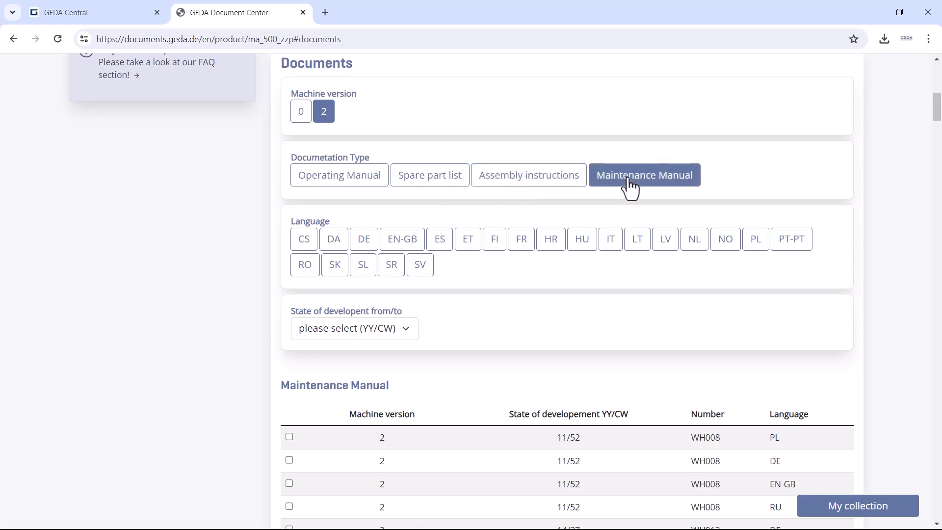
Filter the 500 Z/ZP documents to Operating Manual and set the language to FR.
{"action": "left_click", "coordinate": [541, 184]}
{"action": "left_click", "coordinate": [324, 183]}
{"action": "left_click", "coordinate": [310, 187]}
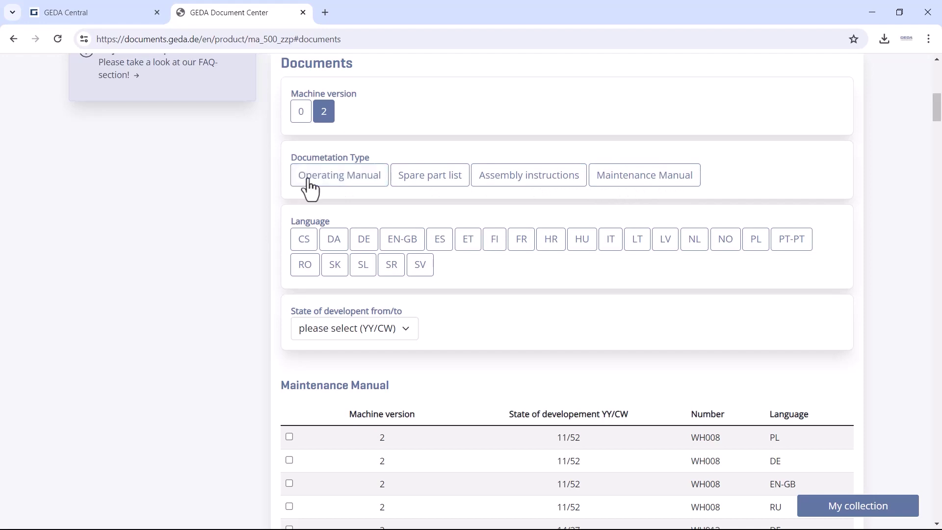
{"action": "left_click", "coordinate": [311, 188]}
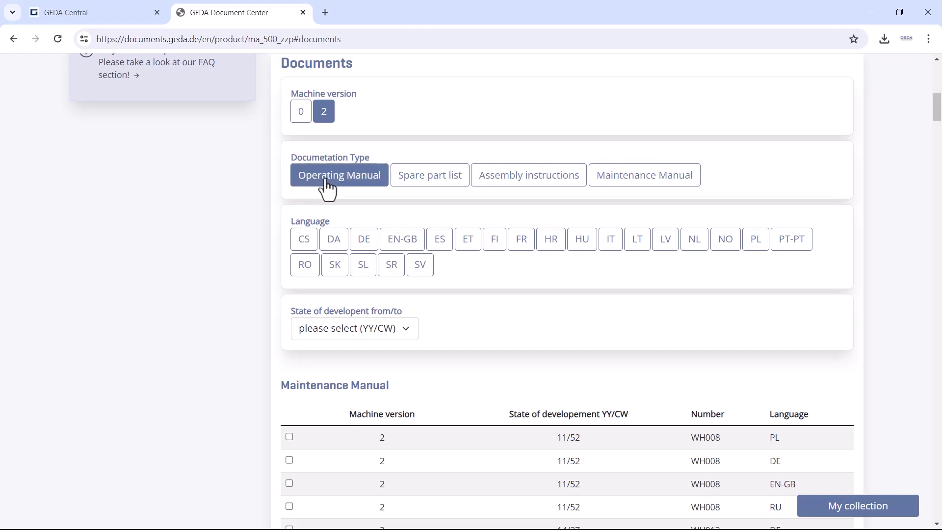
{"action": "left_click", "coordinate": [308, 242]}
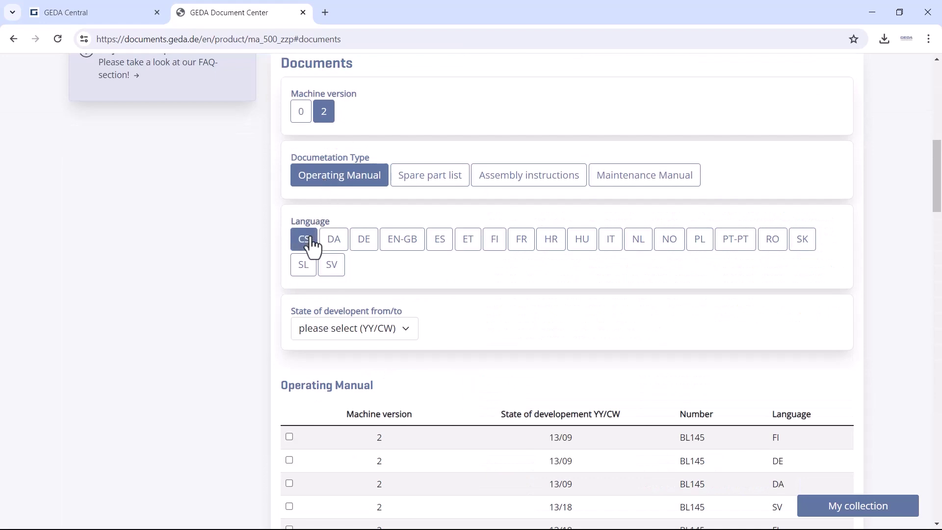
{"action": "left_click", "coordinate": [312, 246]}
{"action": "left_click", "coordinate": [521, 241]}
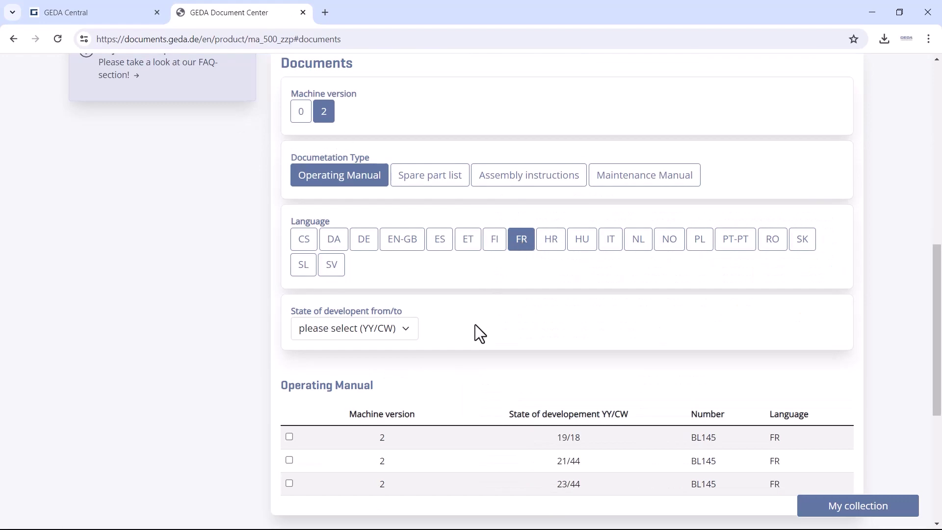
Set the starting state of development to 23/44 for the French operating manuals.
{"action": "scroll", "coordinate": [474, 325], "scroll_direction": "down", "scroll_amount": 3}
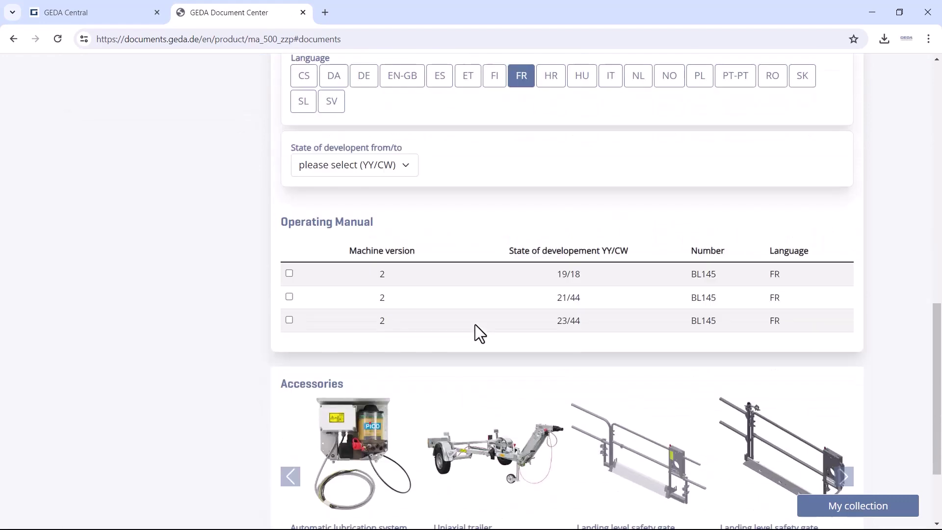
{"action": "left_click", "coordinate": [405, 165]}
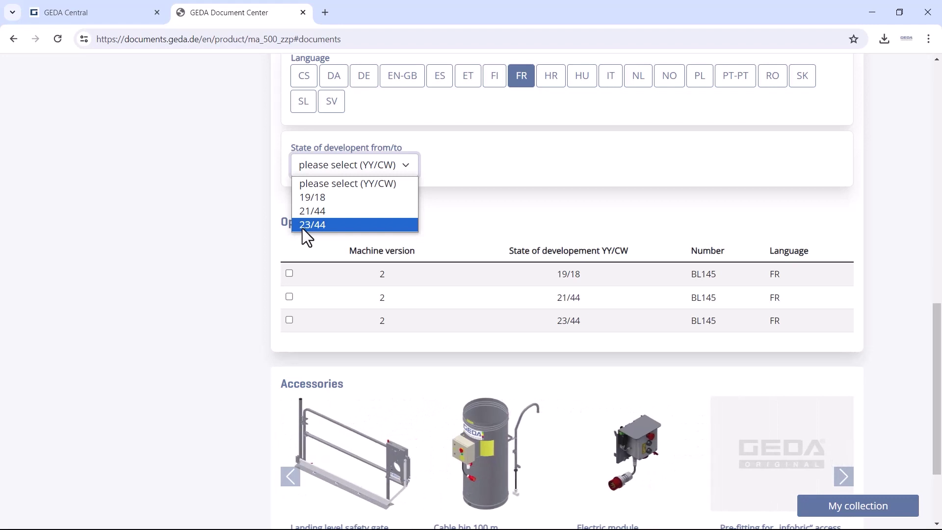
{"action": "left_click", "coordinate": [348, 225]}
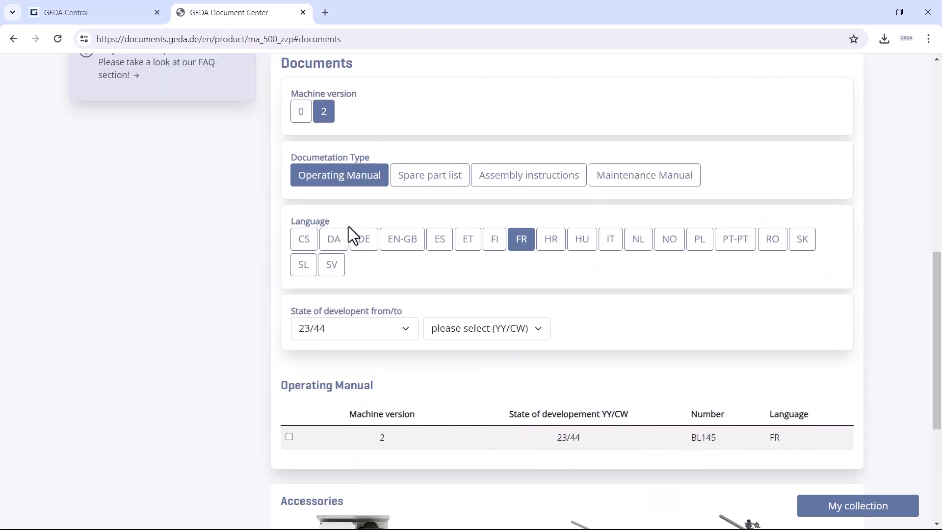
Add the French BL145 operating manual to the collection and download the collection.
{"action": "scroll", "coordinate": [348, 257], "scroll_direction": "down", "scroll_amount": 3}
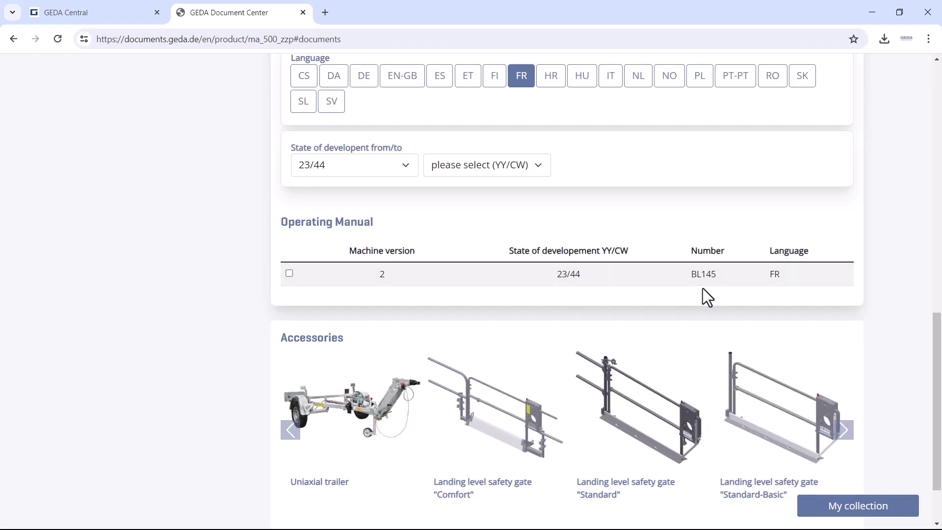
{"action": "left_click", "coordinate": [290, 273]}
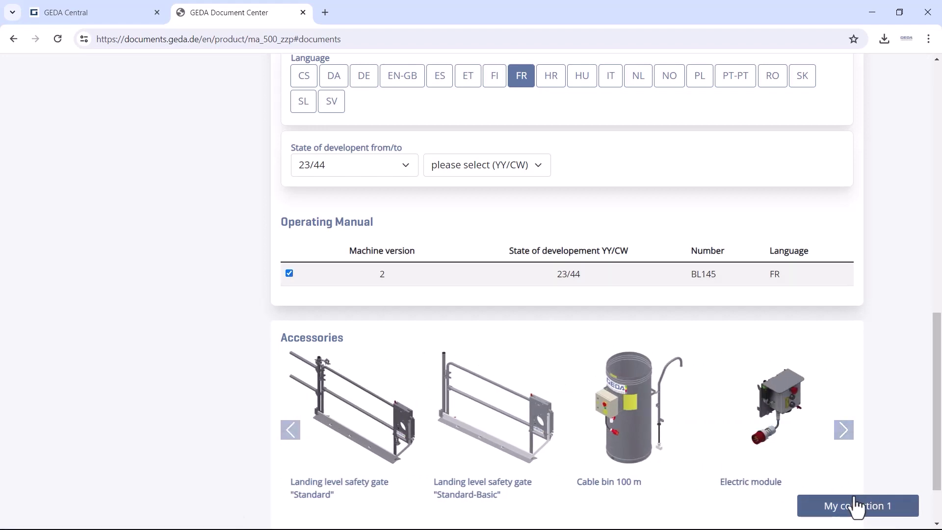
{"action": "left_click", "coordinate": [882, 515]}
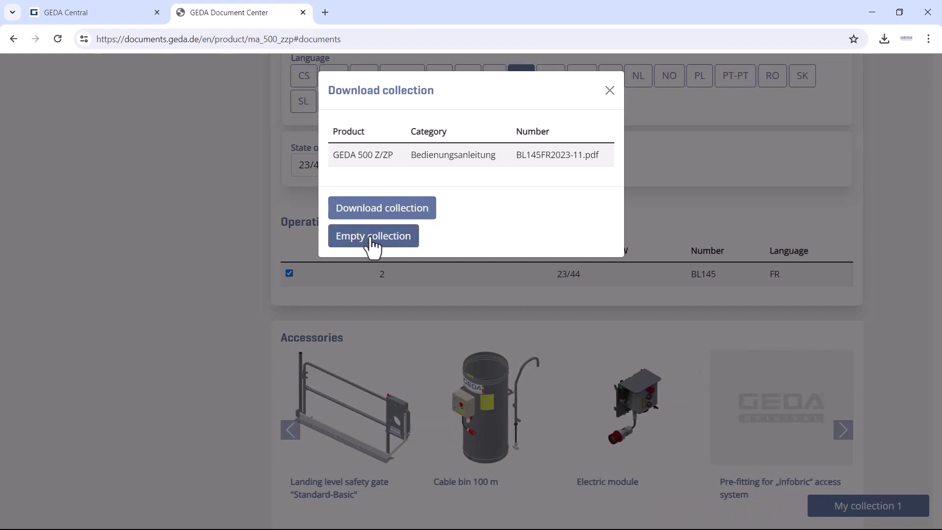
{"action": "left_click", "coordinate": [395, 216]}
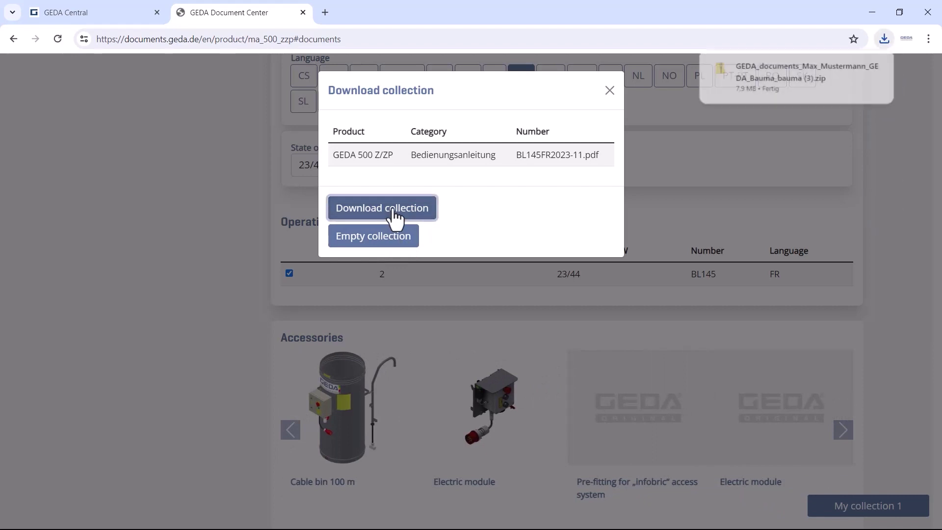
Open the downloaded archive's GEDA_500_Z_ZP folder and view BL145FR2023-11.pdf from its Bedienungsanleitung subfolder in Adobe Acrobat.
{"action": "left_click", "coordinate": [768, 73]}
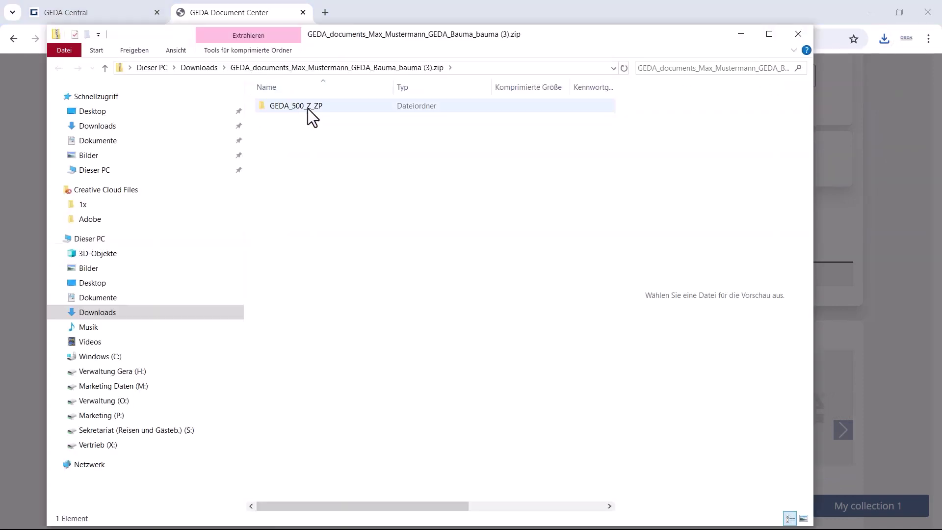
{"action": "double_click", "coordinate": [308, 107]}
{"action": "double_click", "coordinate": [307, 108]}
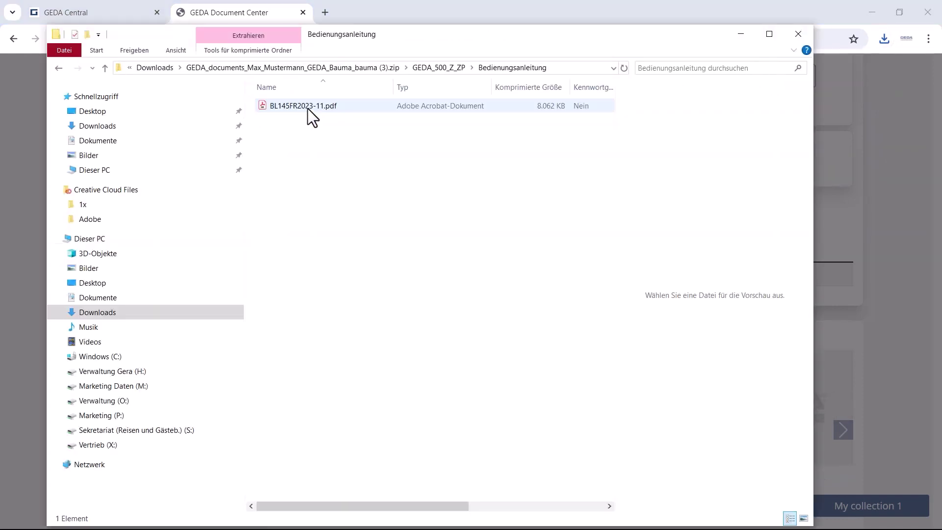
{"action": "left_click", "coordinate": [308, 108]}
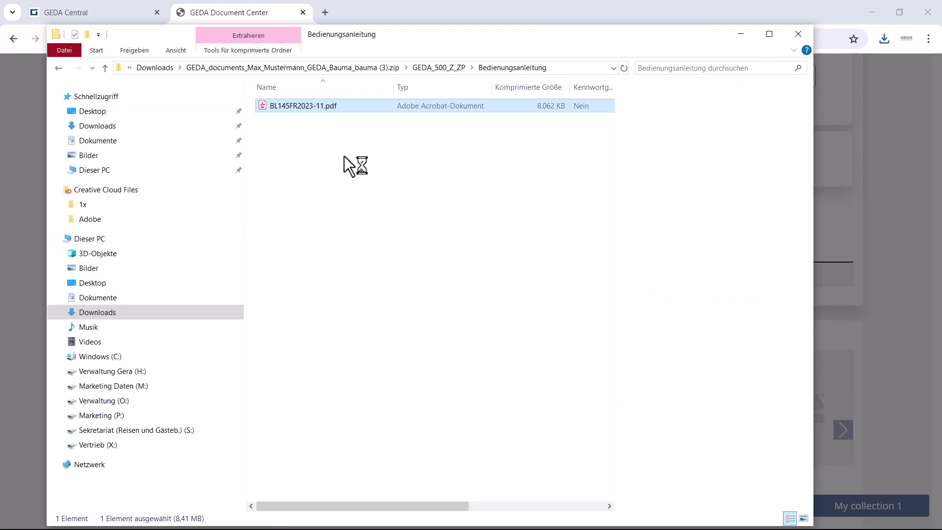
{"action": "key", "text": "Return"}
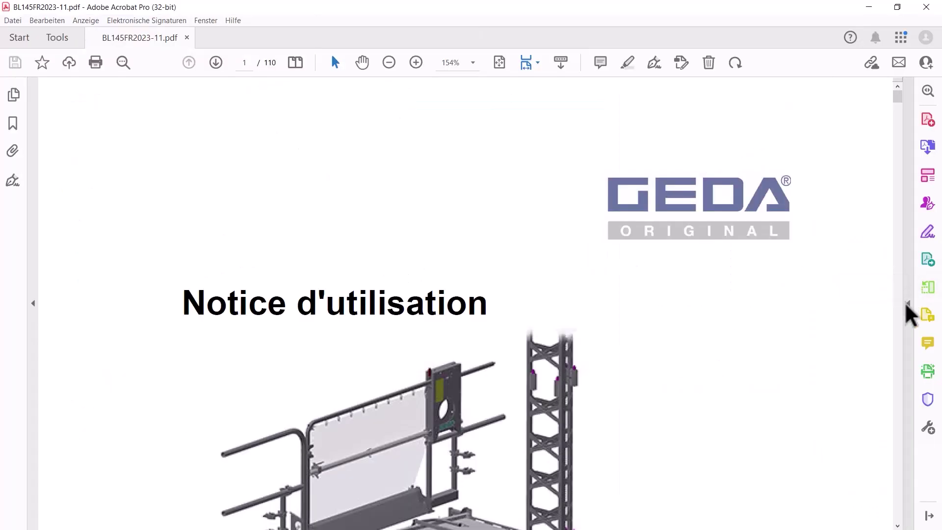
{"action": "left_click", "coordinate": [907, 304]}
{"action": "scroll", "coordinate": [330, 255], "scroll_direction": "down", "scroll_amount": 3}
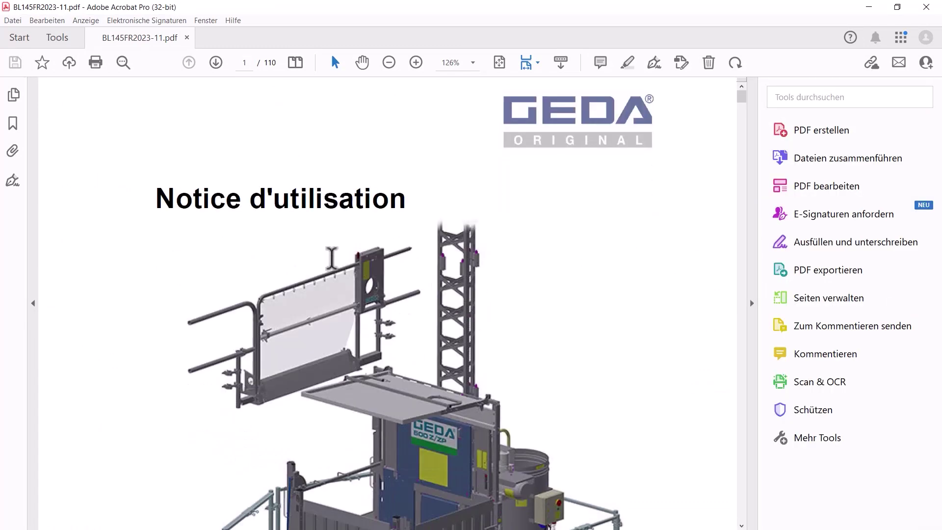
{"action": "scroll", "coordinate": [332, 257], "scroll_direction": "down", "scroll_amount": 1}
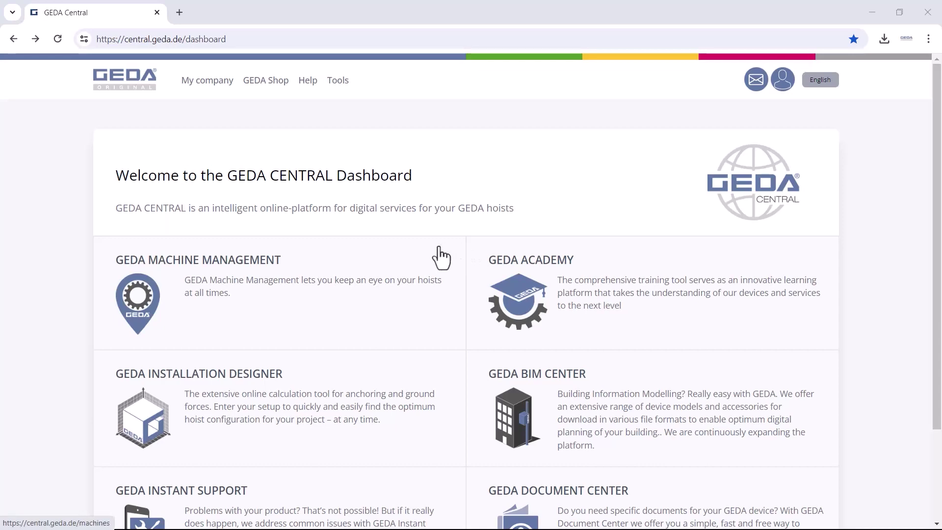
Open GEDA Machine Management from the GEDA CENTRAL dashboard and enlarge the map around the machine markers.
{"action": "left_click", "coordinate": [258, 294]}
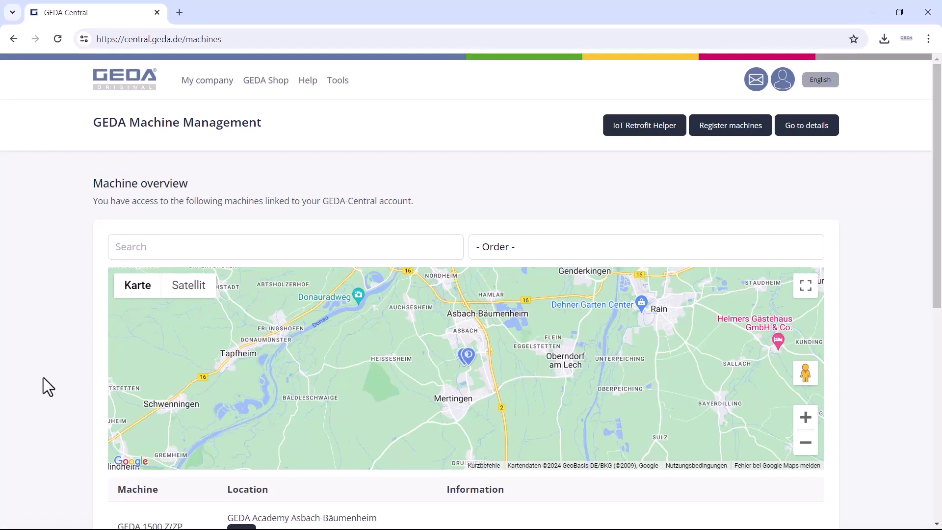
{"action": "scroll", "coordinate": [43, 377], "scroll_direction": "down", "scroll_amount": 3}
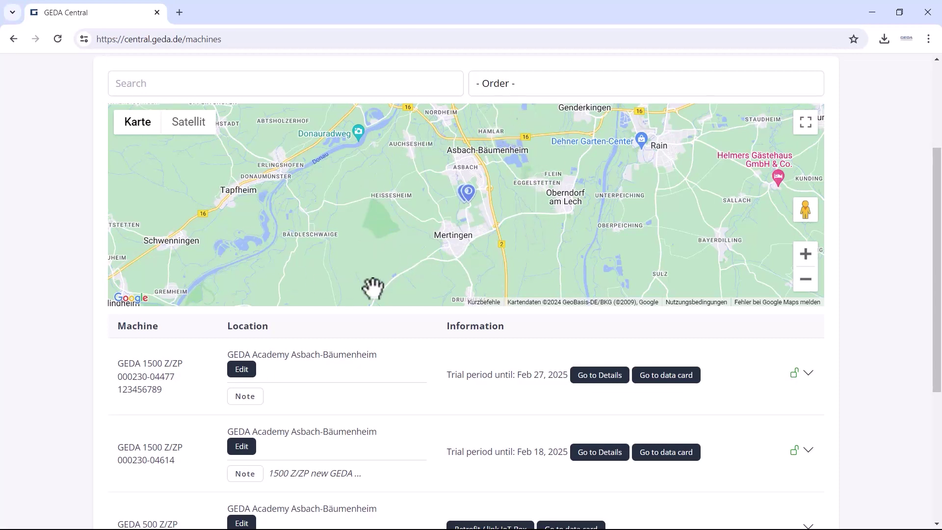
{"action": "left_click", "coordinate": [805, 254]}
{"action": "left_click", "coordinate": [805, 254]}
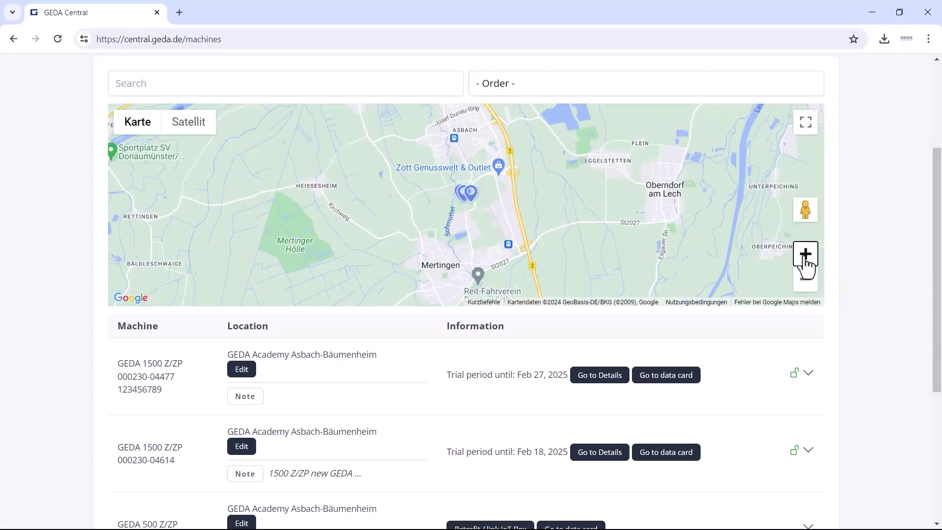
{"action": "left_click", "coordinate": [805, 255]}
{"action": "left_click", "coordinate": [805, 254]}
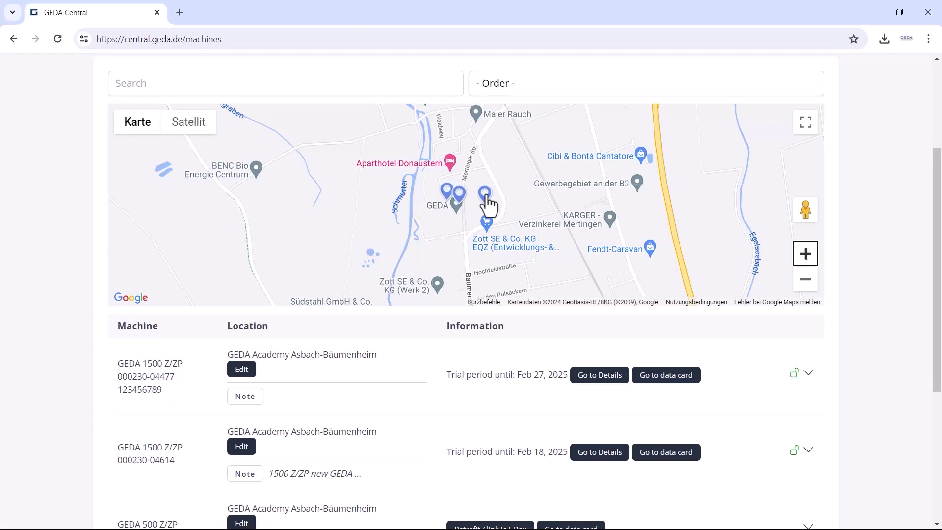
Expand the second GEDA 1500 Z/ZP in the machine list, examine its status signals, and view the suggestions for them.
{"action": "scroll", "coordinate": [442, 275], "scroll_direction": "down", "scroll_amount": 3}
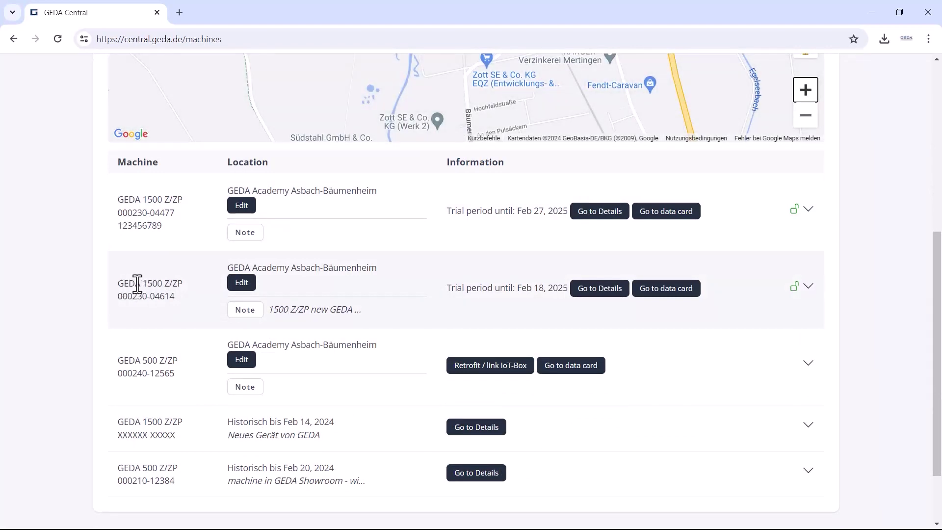
{"action": "left_click", "coordinate": [806, 289]}
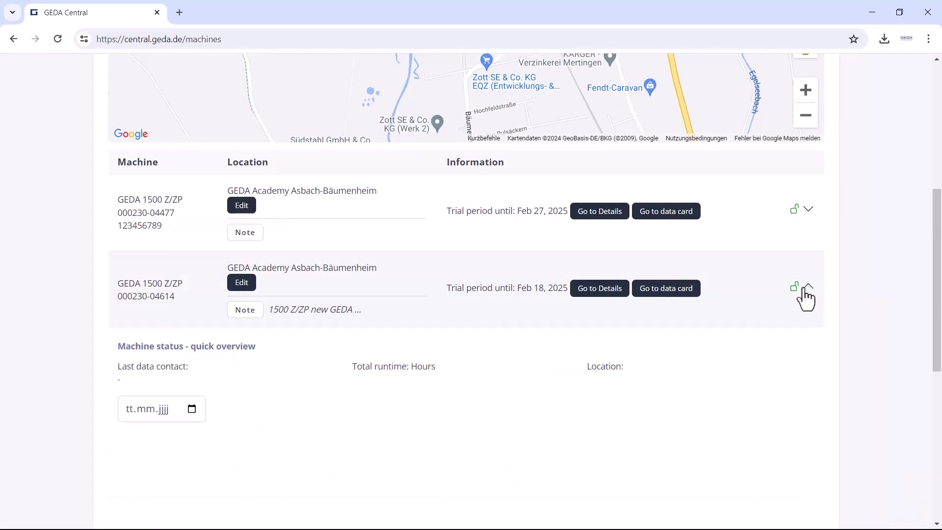
{"action": "scroll", "coordinate": [467, 314], "scroll_direction": "down", "scroll_amount": 3}
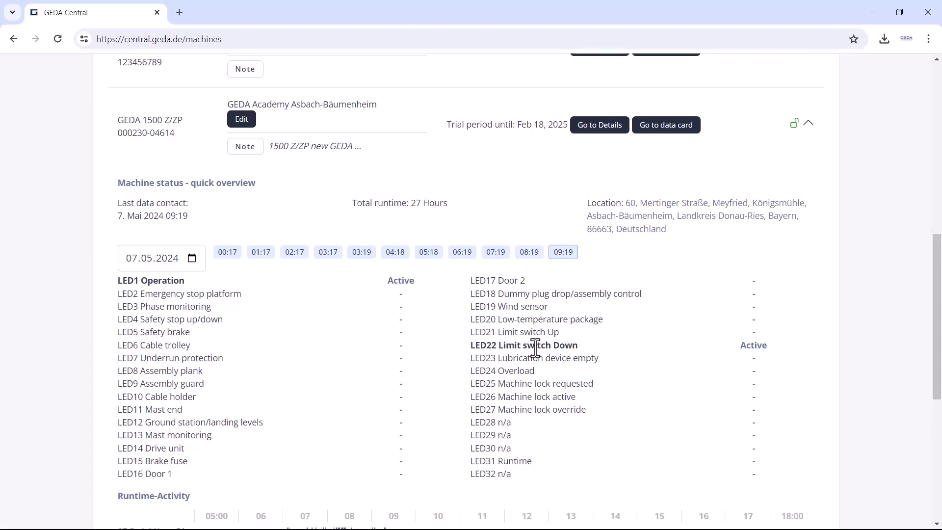
{"action": "scroll", "coordinate": [535, 349], "scroll_direction": "down", "scroll_amount": 3}
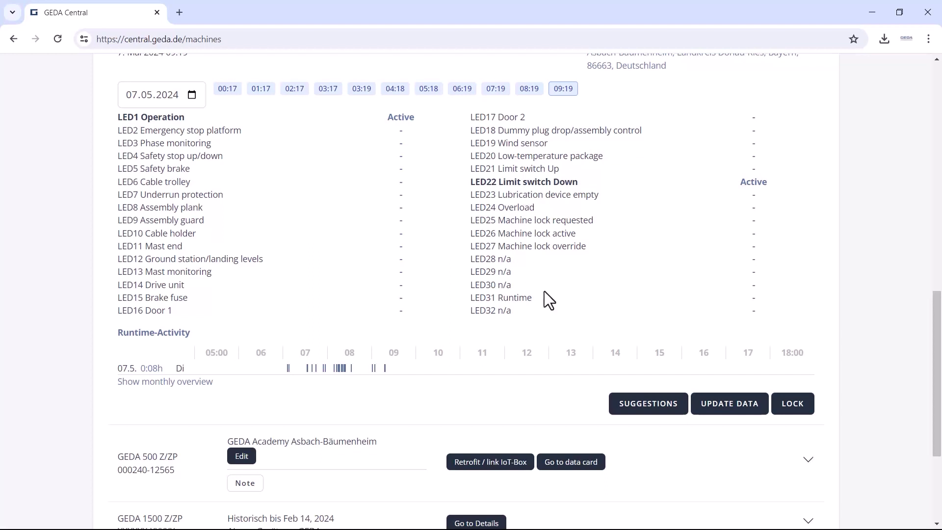
{"action": "left_click", "coordinate": [648, 415]}
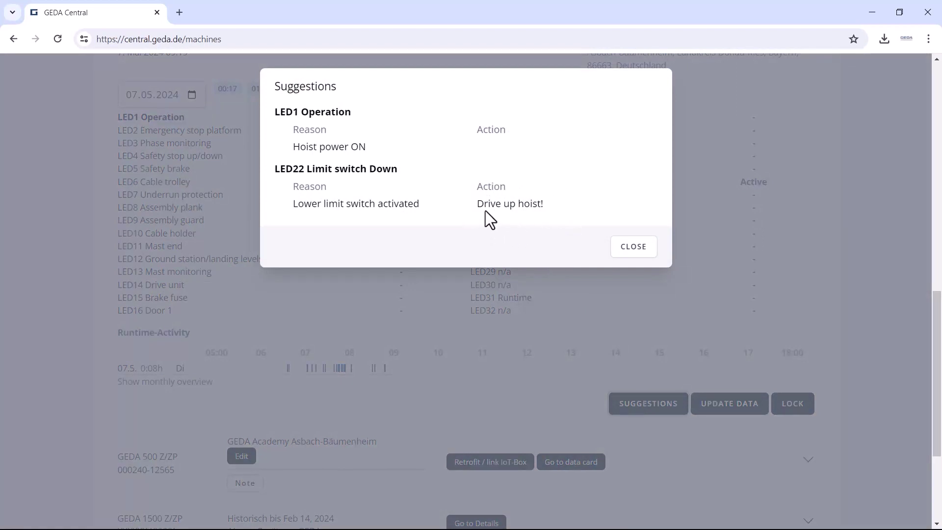
{"action": "left_click", "coordinate": [644, 251]}
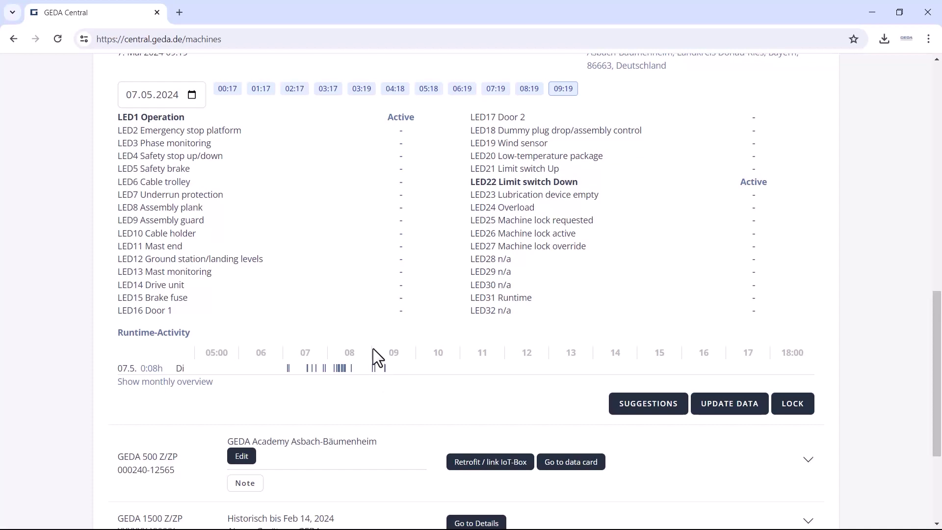
Show the monthly overview of the machine's runtime activity, review it, and return to the map.
{"action": "left_click", "coordinate": [201, 388]}
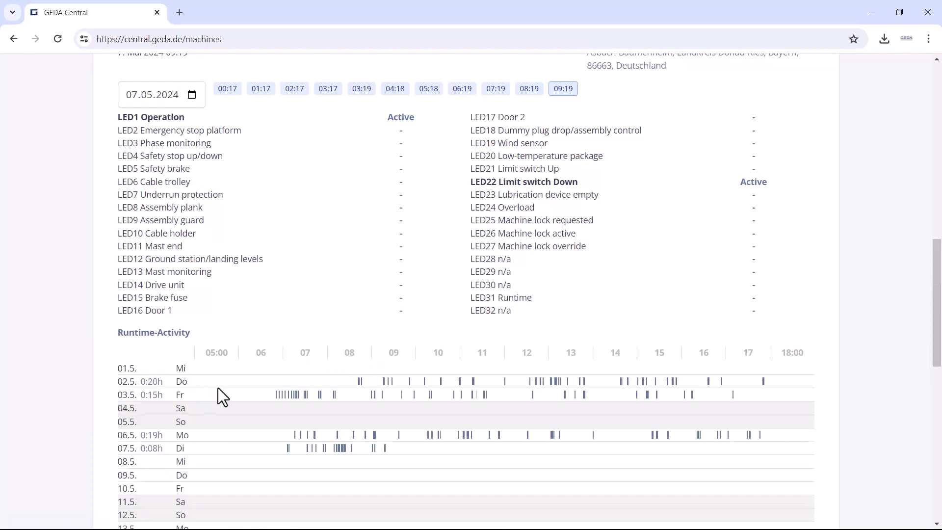
{"action": "scroll", "coordinate": [222, 391], "scroll_direction": "down", "scroll_amount": 3}
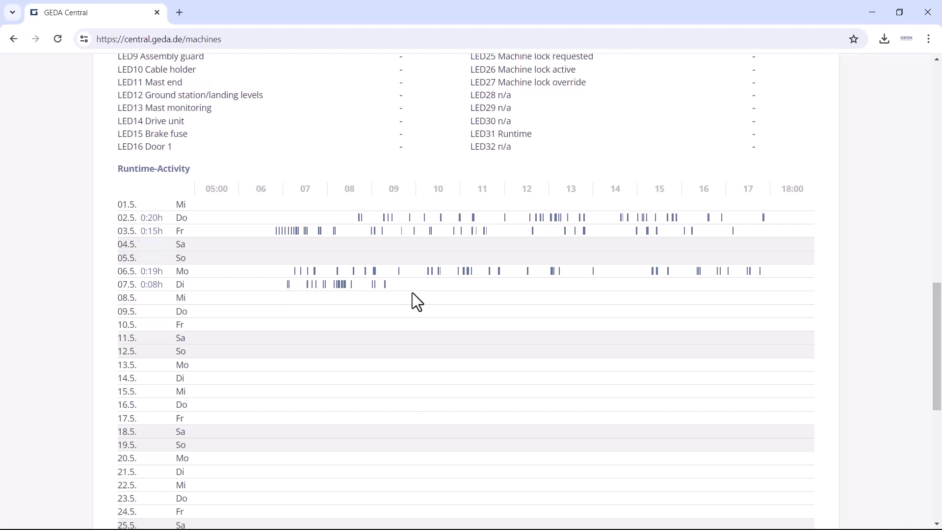
{"action": "scroll", "coordinate": [416, 294], "scroll_direction": "down", "scroll_amount": 3}
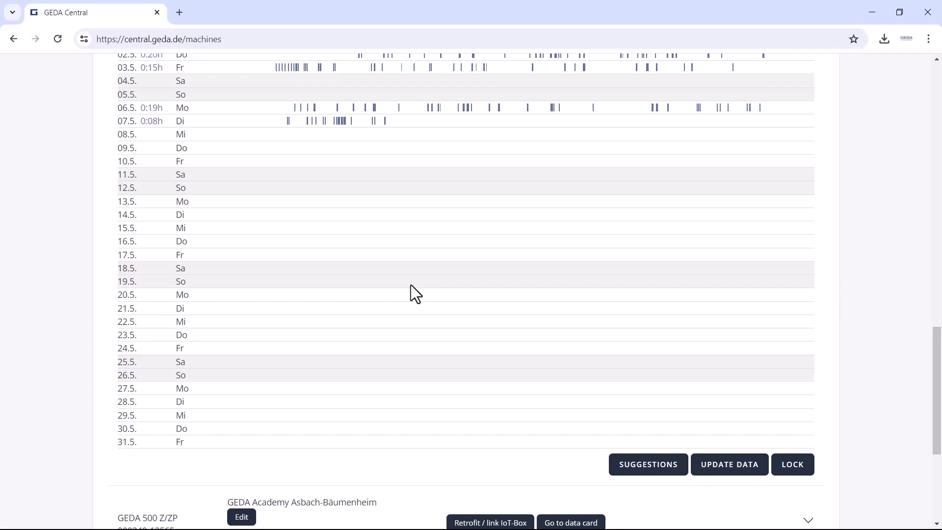
{"action": "scroll", "coordinate": [411, 285], "scroll_direction": "up", "scroll_amount": 7}
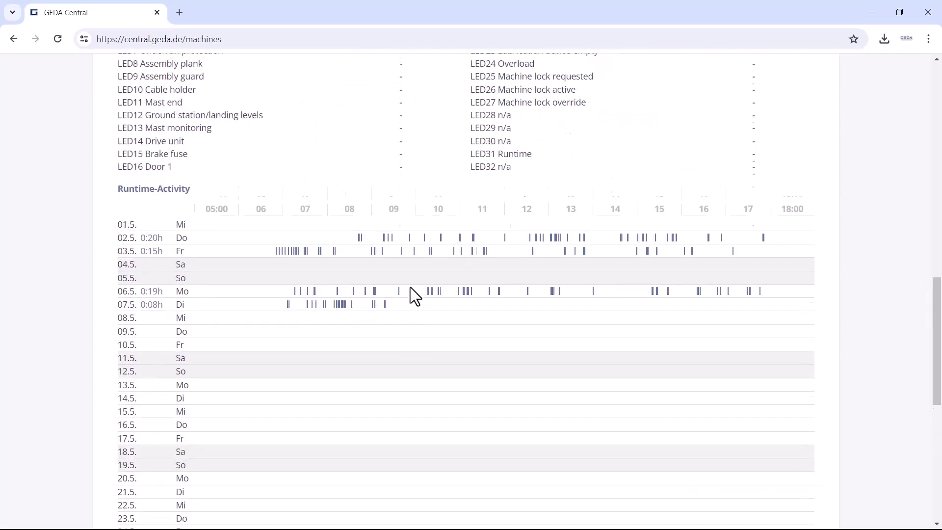
{"action": "scroll", "coordinate": [422, 297], "scroll_direction": "up", "scroll_amount": 10}
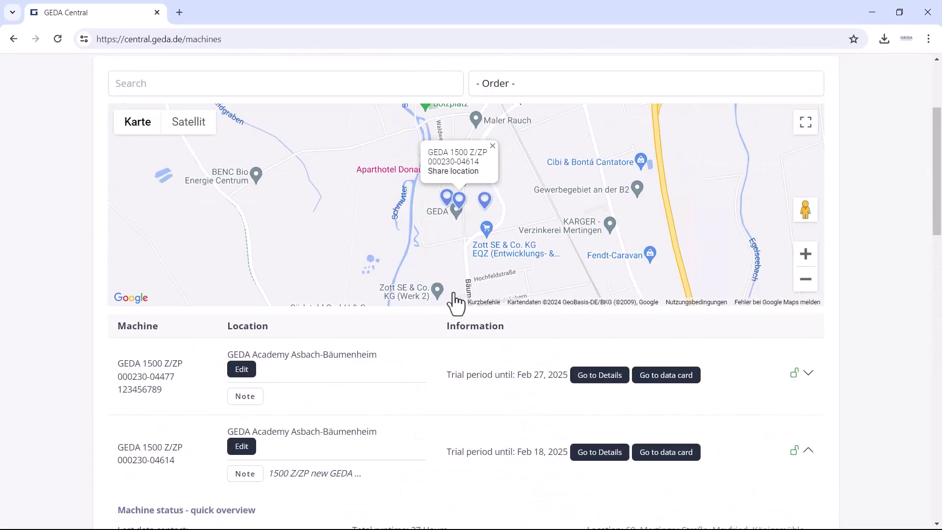